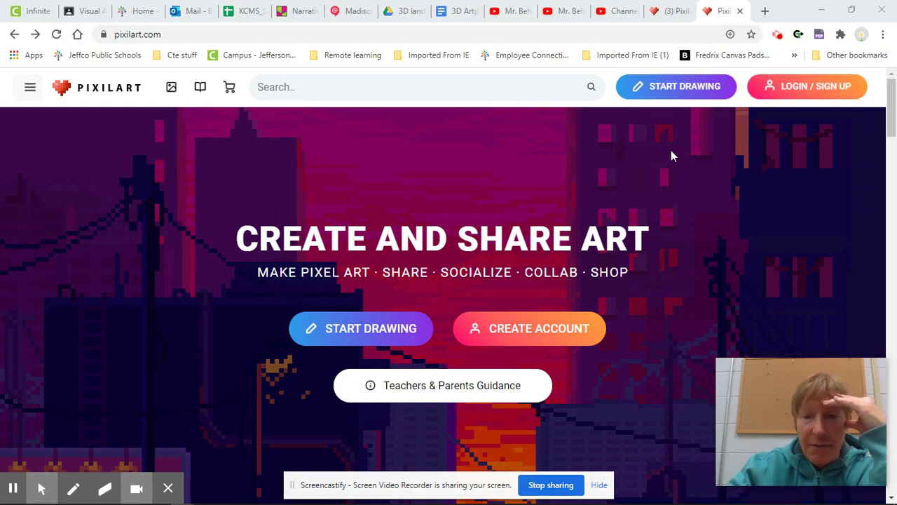
Open the drawing editor and continue with the autosaved blank 50x50 px canvas.
click(680, 86)
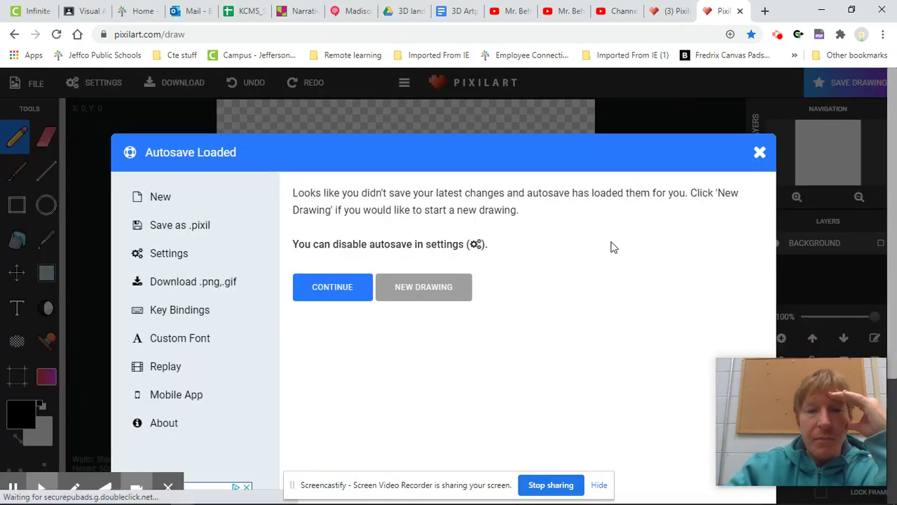
mouse_move(811, 374)
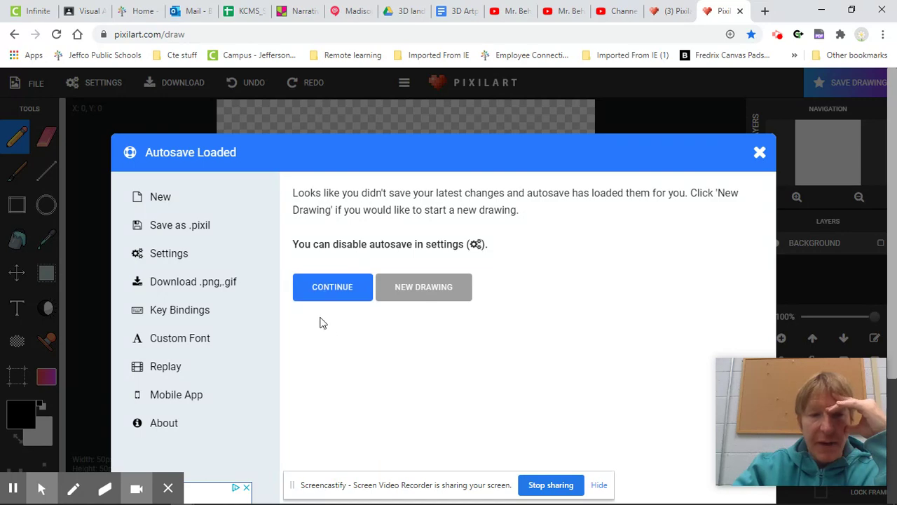
click(333, 289)
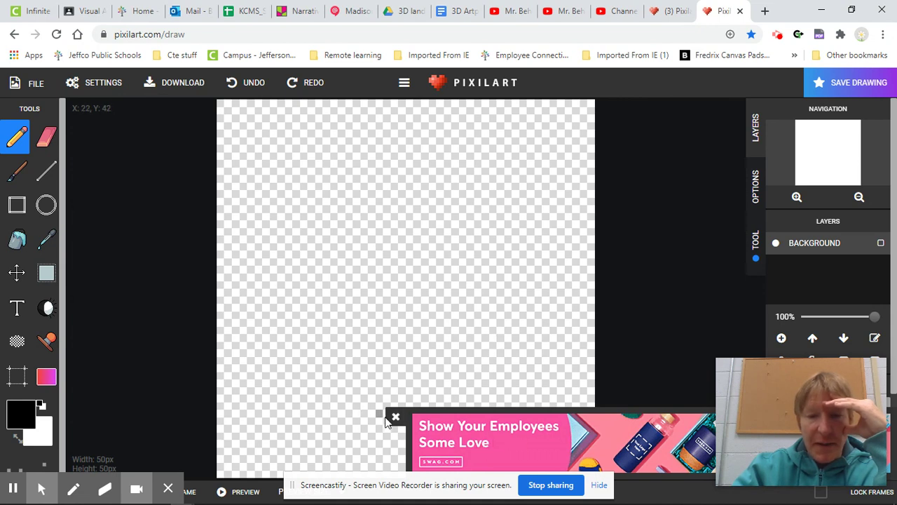
Close the ad and pencil a black looping doodle with a line trailing to the upper left.
click(395, 417)
mouse_move(840, 380)
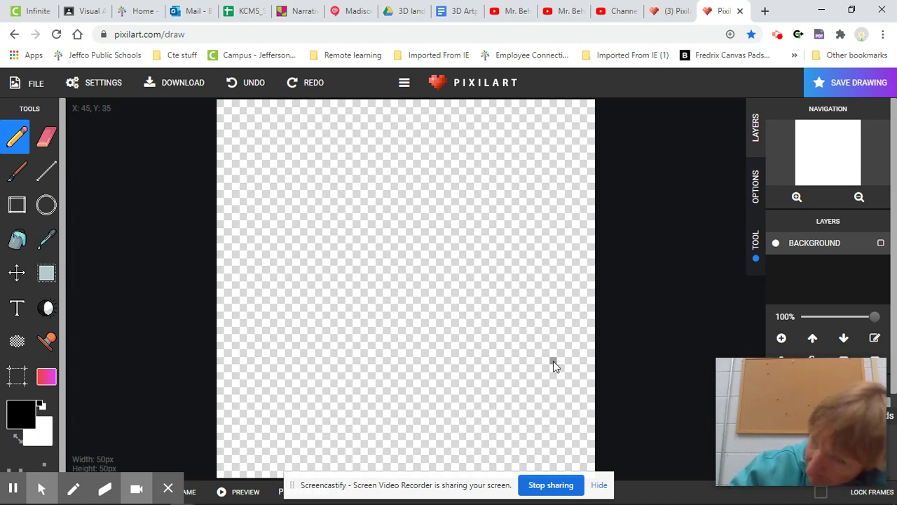
drag(783, 379, 572, 161)
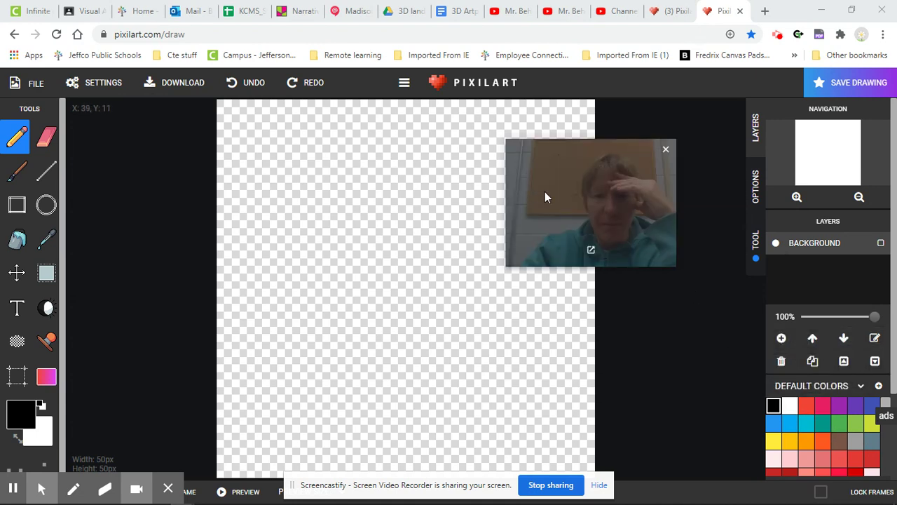
drag(584, 200, 805, 241)
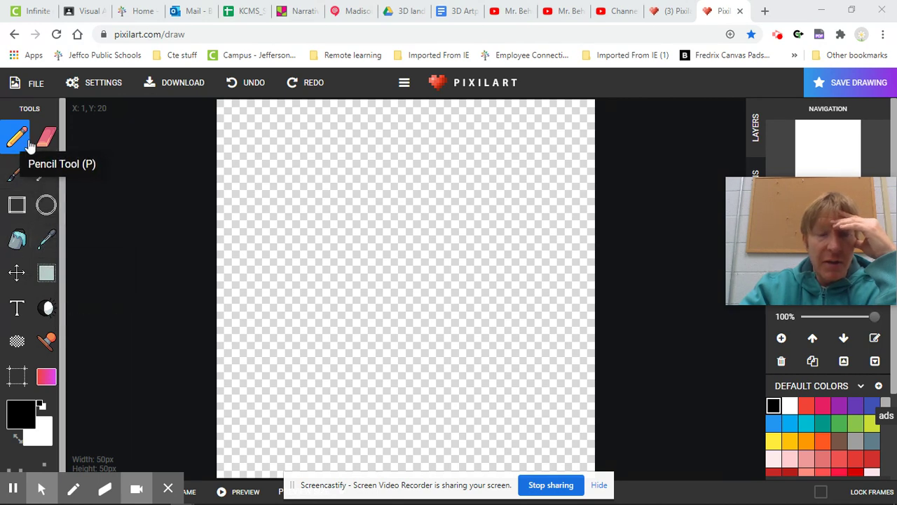
mouse_move(260, 164)
mouse_down()
mouse_move(375, 188)
mouse_move(430, 220)
mouse_move(405, 320)
mouse_move(287, 262)
mouse_move(417, 191)
mouse_move(511, 266)
mouse_move(464, 349)
mouse_move(359, 336)
mouse_move(347, 235)
mouse_move(453, 195)
mouse_move(501, 251)
mouse_move(462, 270)
mouse_up()
click(462, 266)
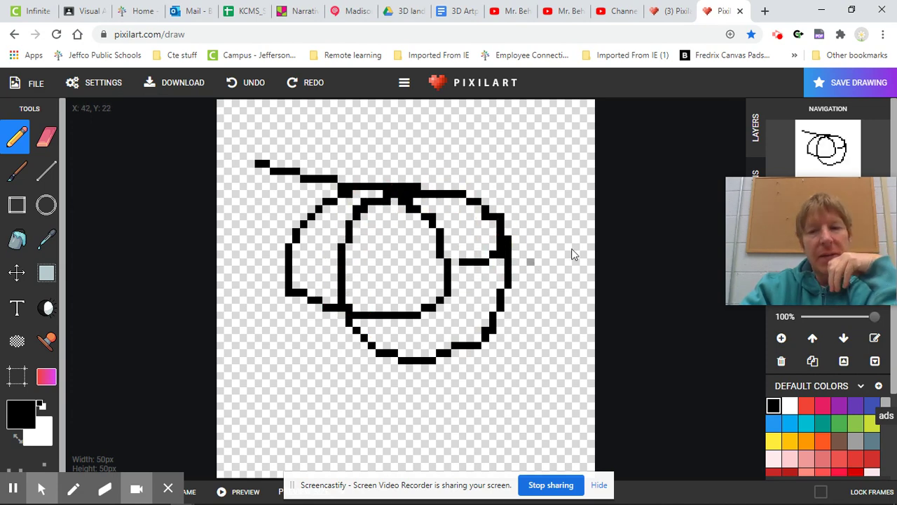
Create a new 50x50 px drawing from the File menu, confirming the current drawing is cleared.
click(32, 82)
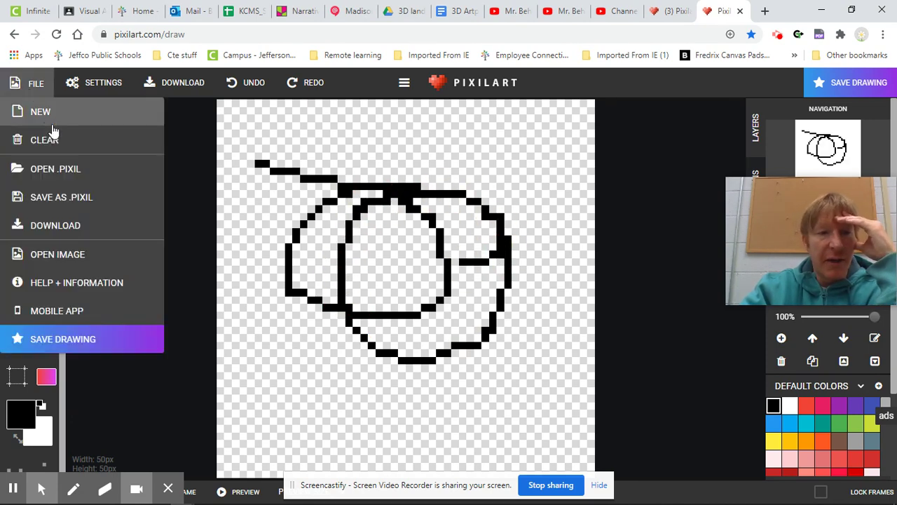
click(40, 114)
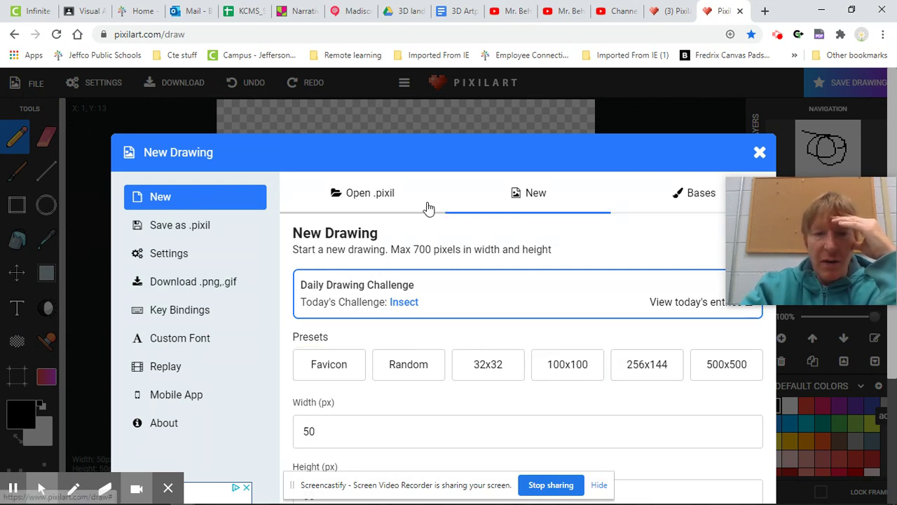
scroll(453, 361, down, 2)
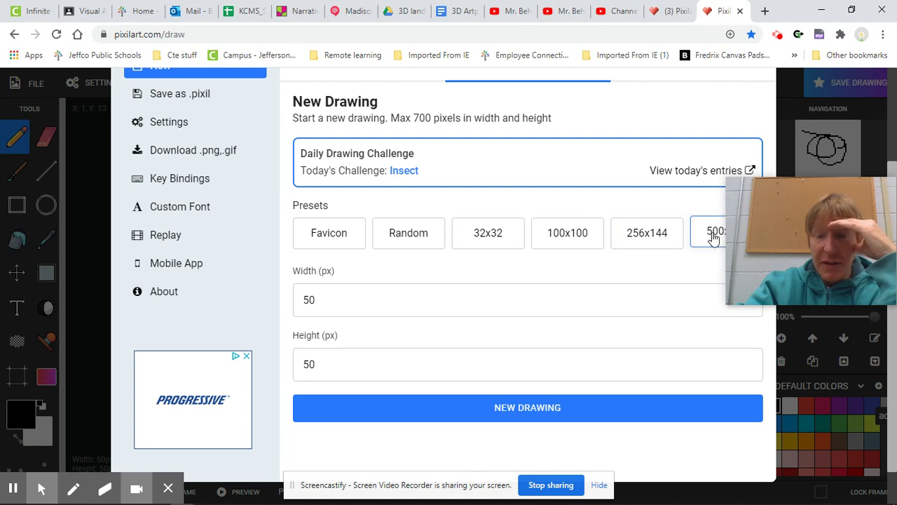
mouse_move(784, 221)
drag(785, 223, 774, 185)
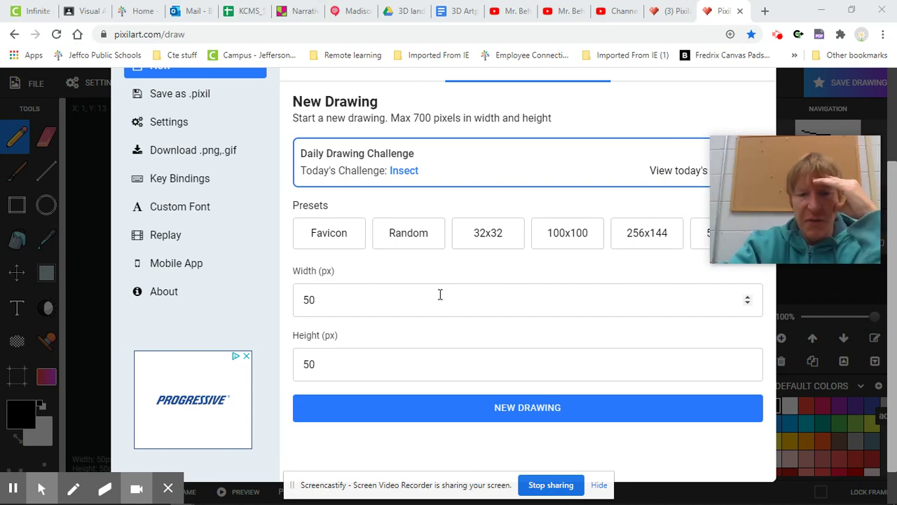
click(465, 408)
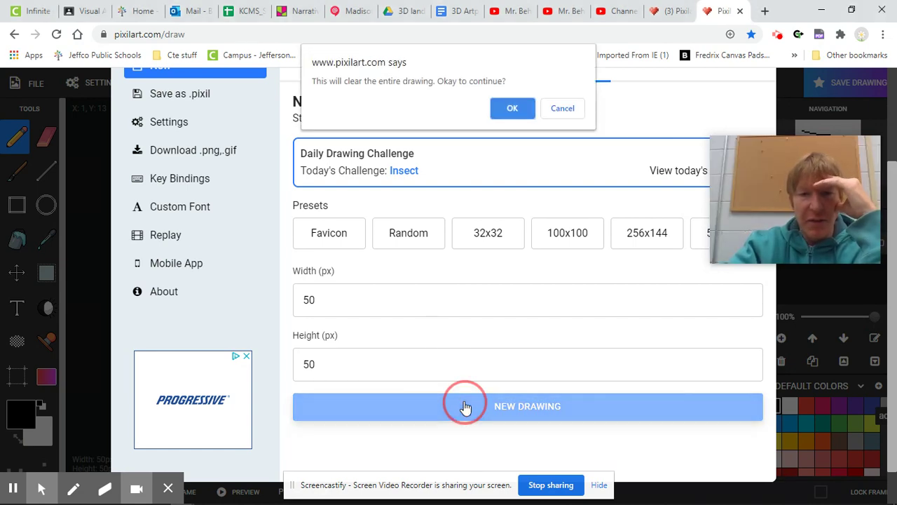
click(511, 109)
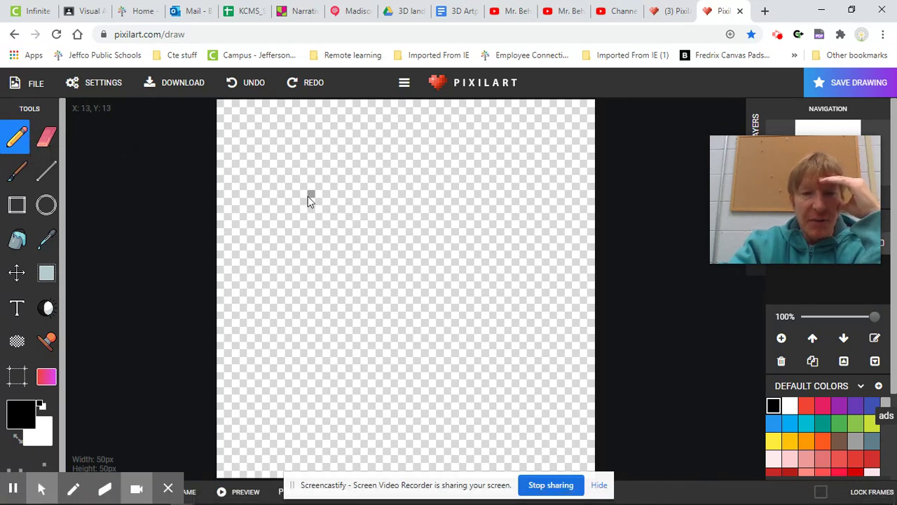
Draw a black pencil loop, then undo the pencil lines.
mouse_move(314, 144)
mouse_down()
mouse_move(446, 238)
mouse_move(486, 288)
mouse_move(418, 247)
mouse_up()
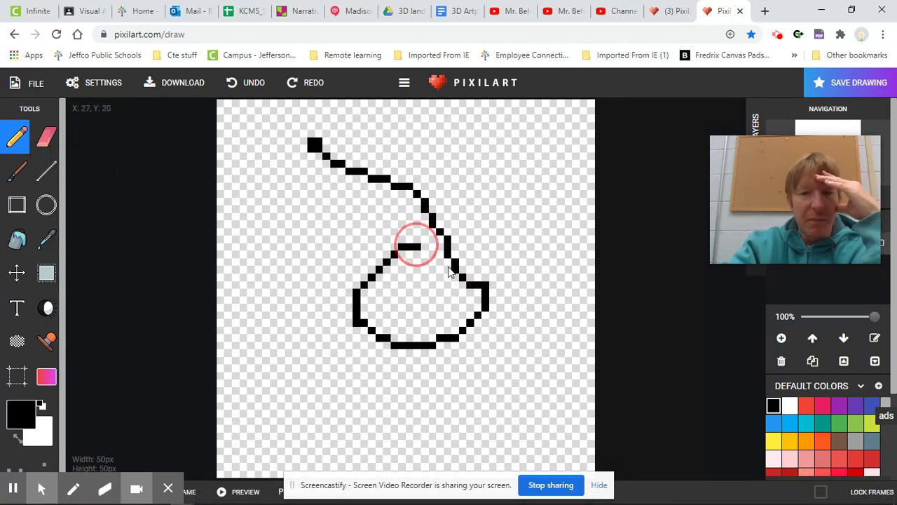
drag(451, 272, 480, 246)
key(ctrl+z)
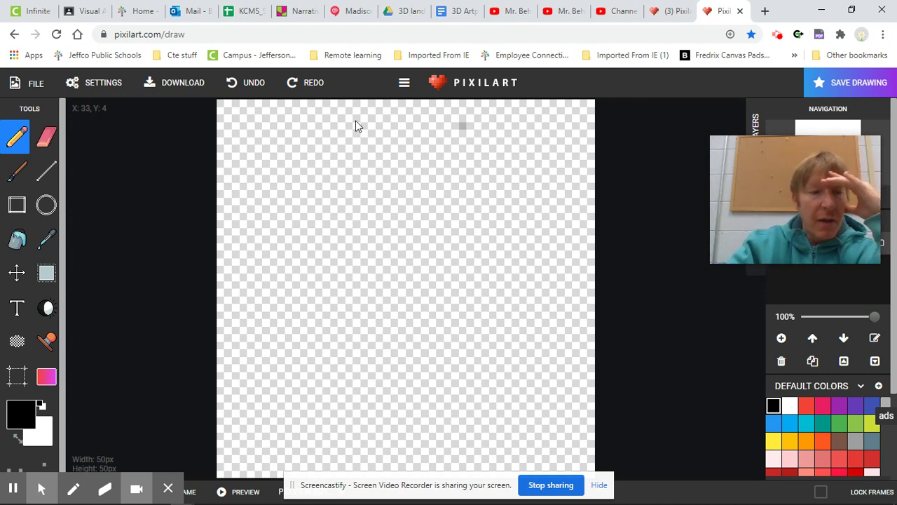
Paint a thick soft-edged black stroke with the Brush and dismiss the ad.
click(19, 174)
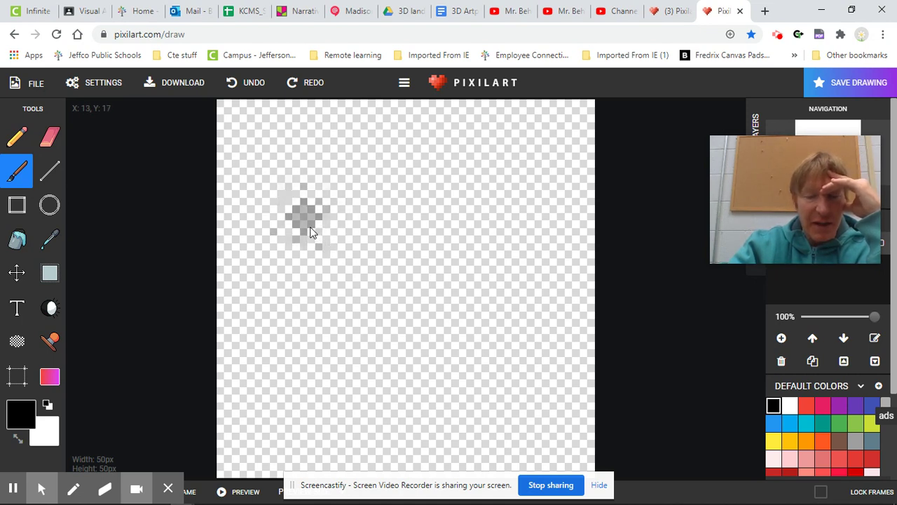
mouse_move(276, 191)
mouse_down()
mouse_move(341, 211)
mouse_move(416, 265)
mouse_move(400, 321)
mouse_move(418, 346)
mouse_move(516, 364)
mouse_move(563, 315)
mouse_move(537, 213)
mouse_move(517, 190)
mouse_move(483, 187)
mouse_move(400, 208)
mouse_move(343, 255)
mouse_move(279, 372)
mouse_move(273, 394)
mouse_move(293, 413)
mouse_move(329, 405)
mouse_up()
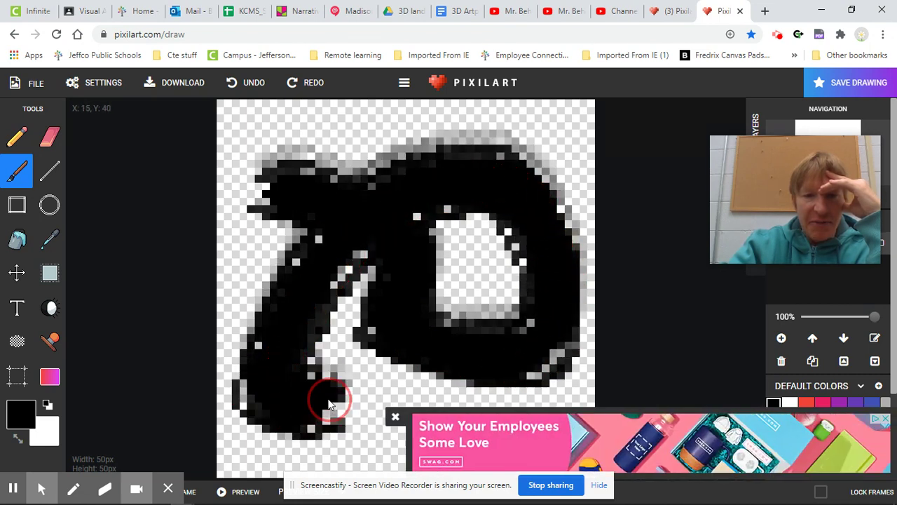
click(396, 416)
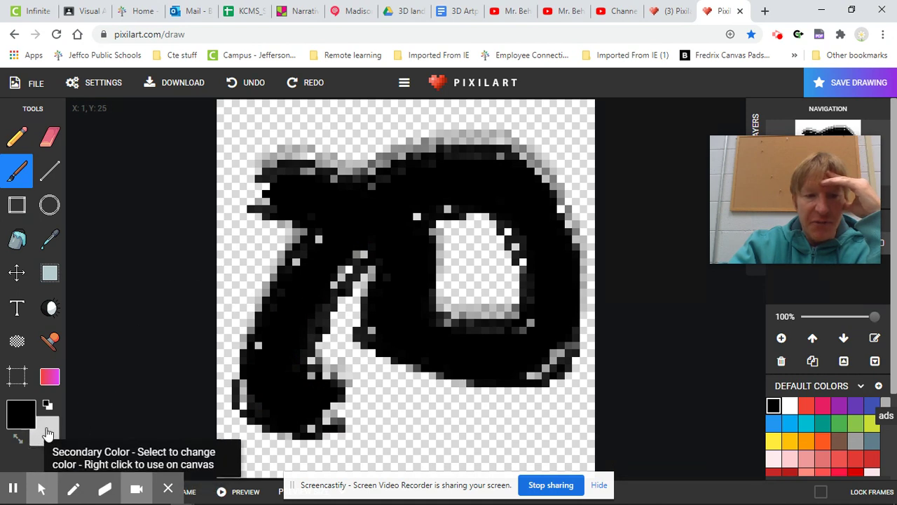
Swap primary and secondary colours and set the secondary colour to magenta.
click(16, 442)
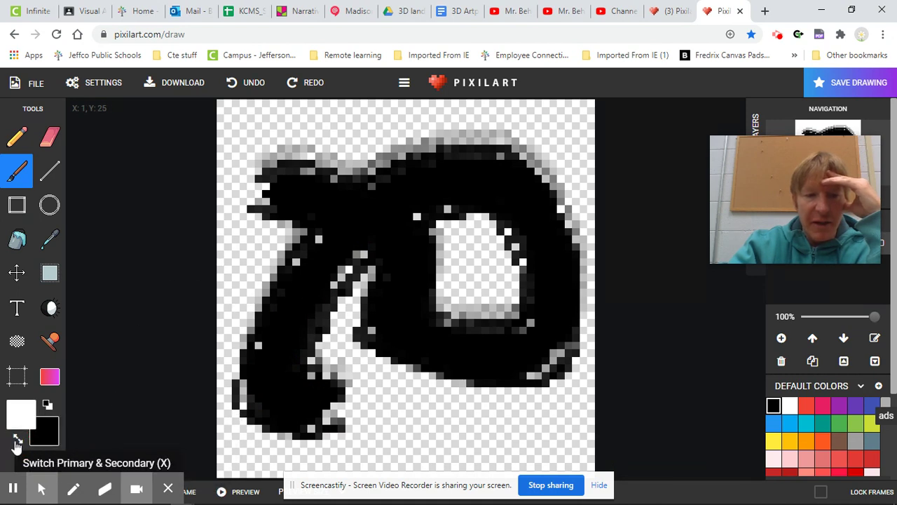
click(19, 440)
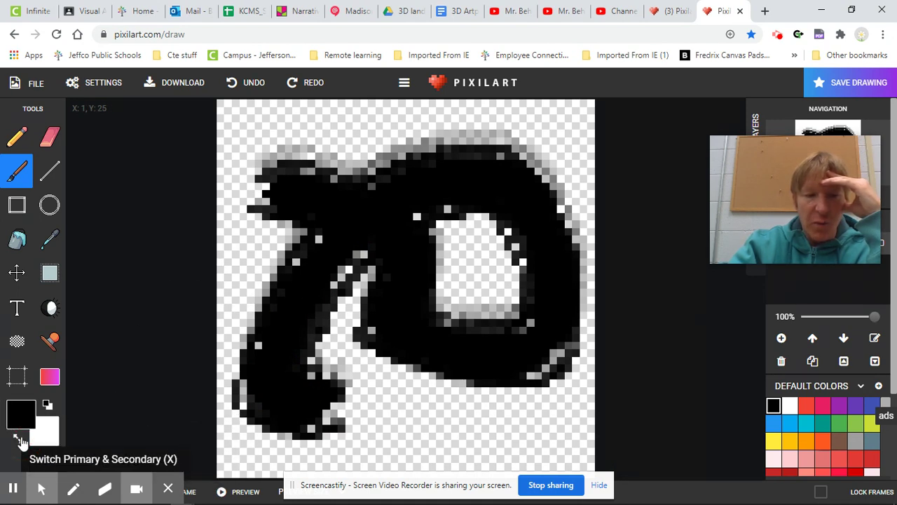
click(19, 440)
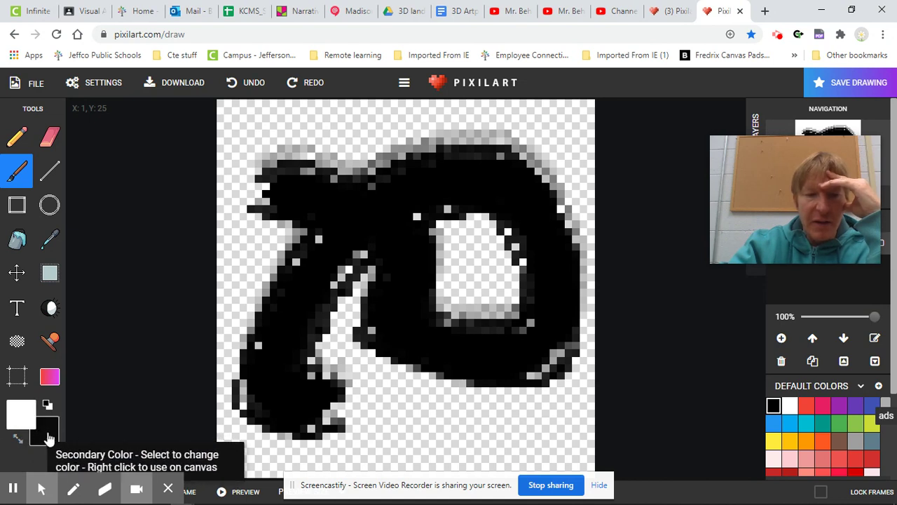
click(45, 438)
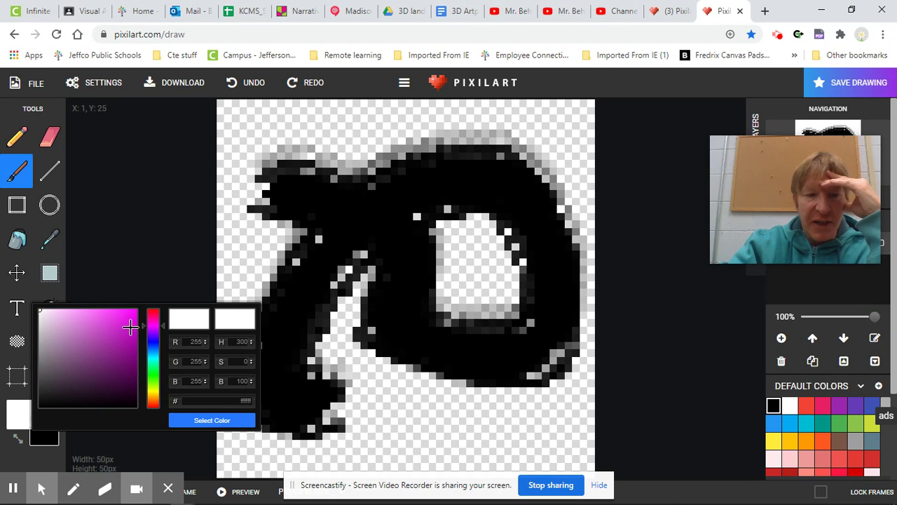
click(123, 321)
click(208, 419)
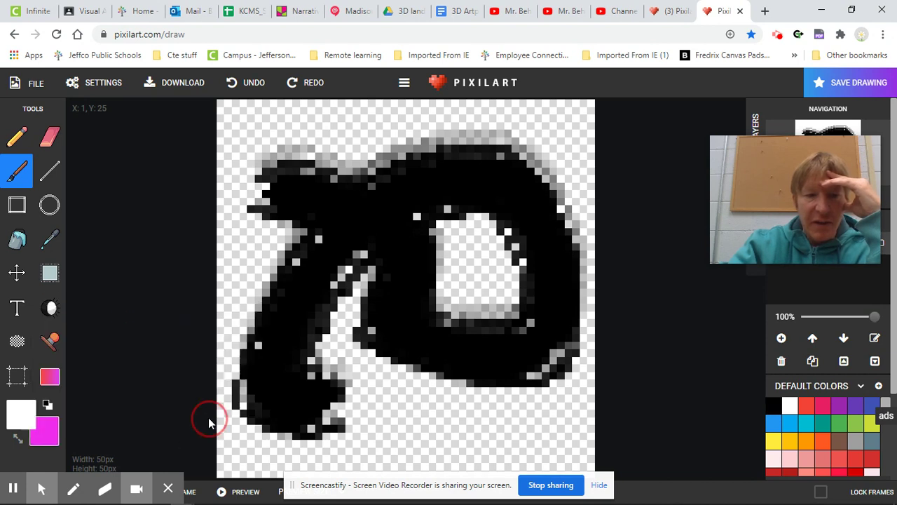
Make magenta primary, then choose the red swatch as the drawing colour.
click(18, 441)
click(18, 440)
click(18, 441)
click(18, 441)
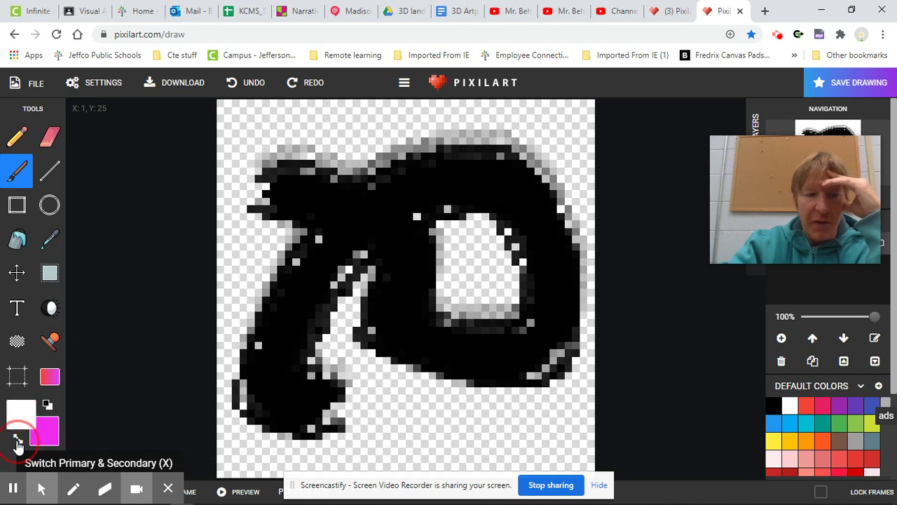
click(18, 441)
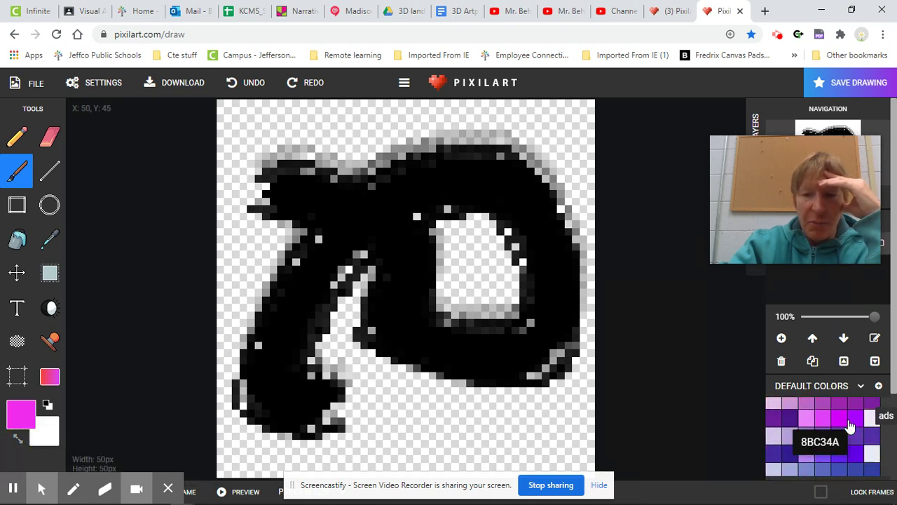
mouse_move(850, 425)
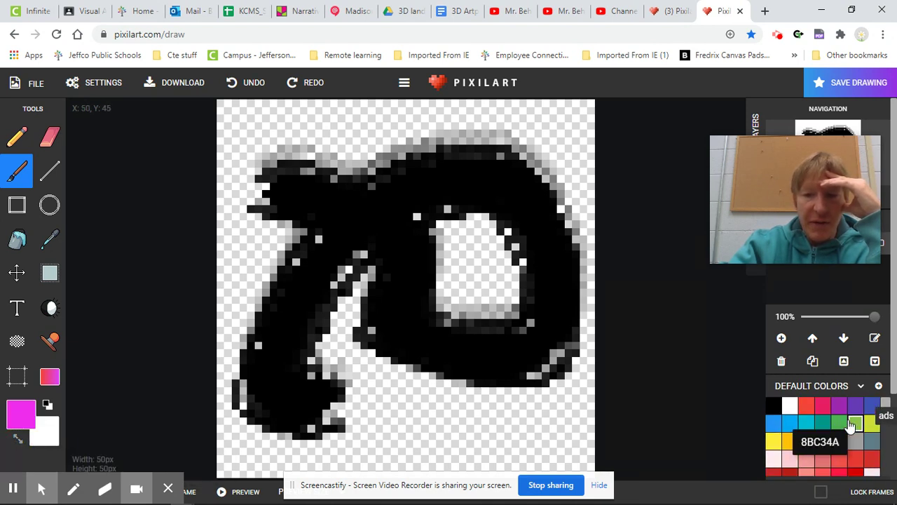
click(808, 410)
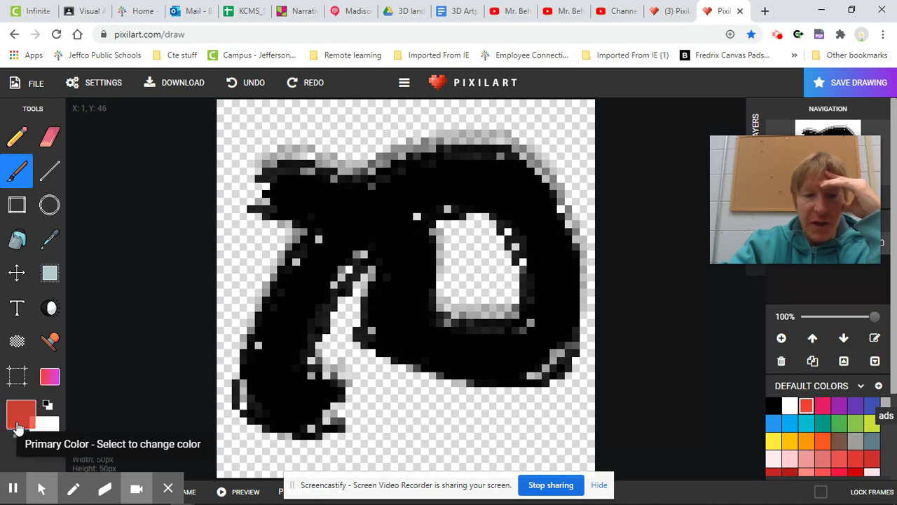
Brush a broad red stroke around the black shape and draw two red lines crossing in an X.
mouse_move(382, 417)
mouse_down()
mouse_move(537, 320)
mouse_move(438, 186)
mouse_move(314, 157)
mouse_move(237, 322)
mouse_move(423, 410)
mouse_move(571, 382)
mouse_move(567, 202)
mouse_move(561, 126)
mouse_move(371, 112)
mouse_up()
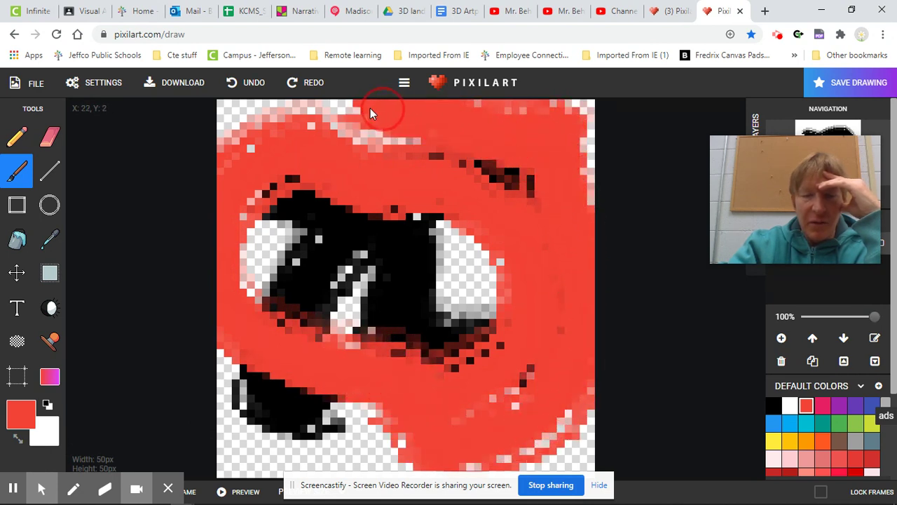
drag(295, 137, 294, 137)
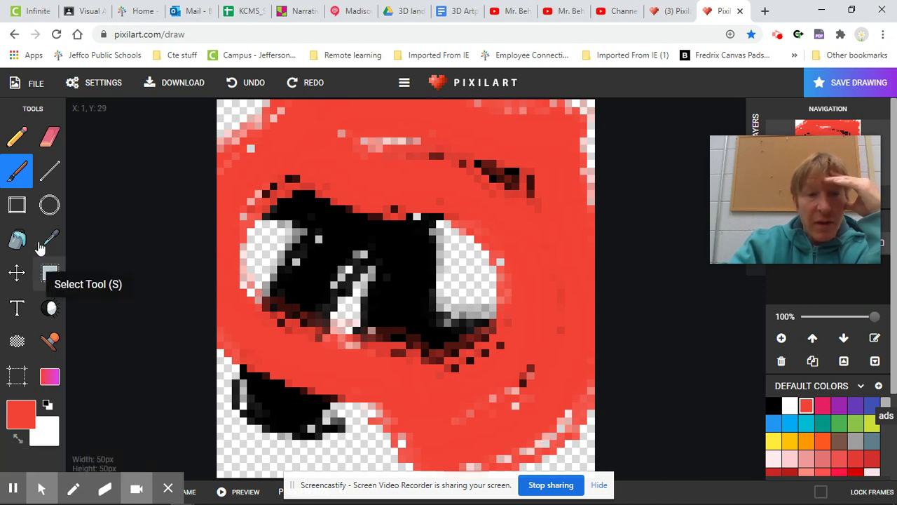
click(49, 172)
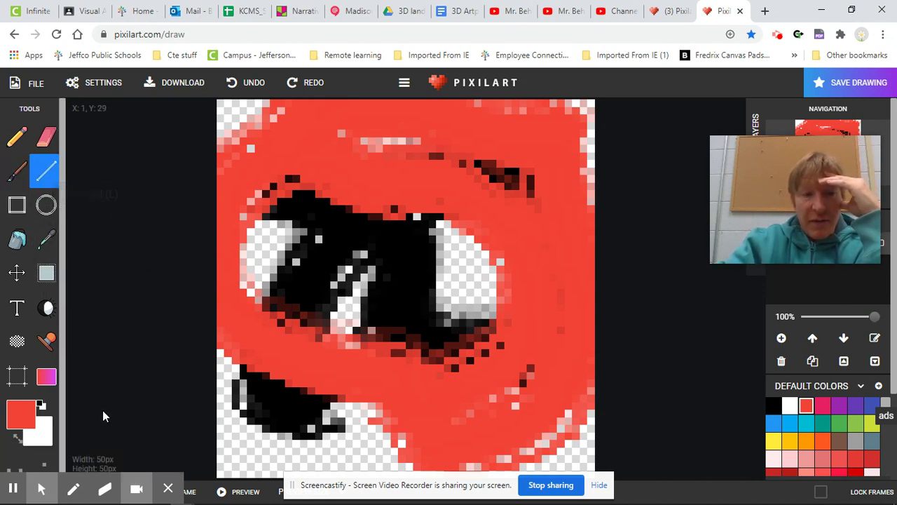
drag(307, 195, 507, 380)
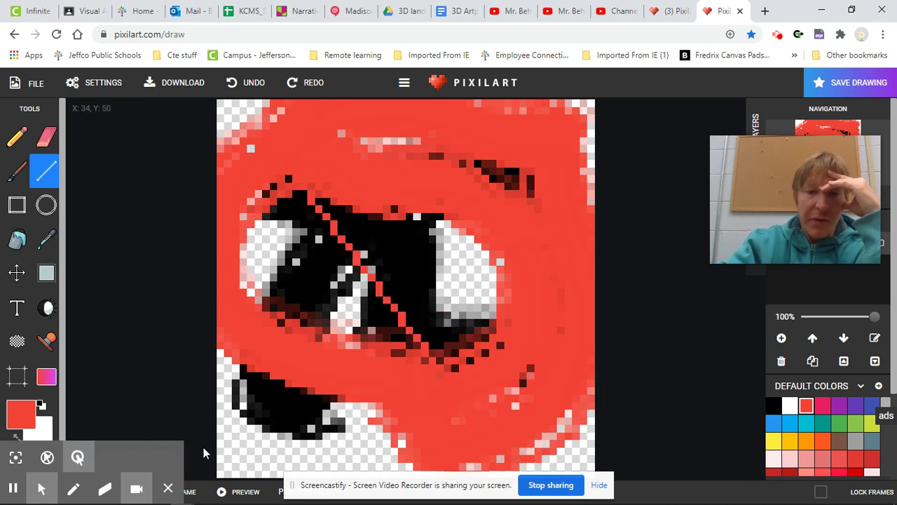
mouse_move(256, 462)
mouse_down()
mouse_move(498, 228)
mouse_move(509, 200)
mouse_up()
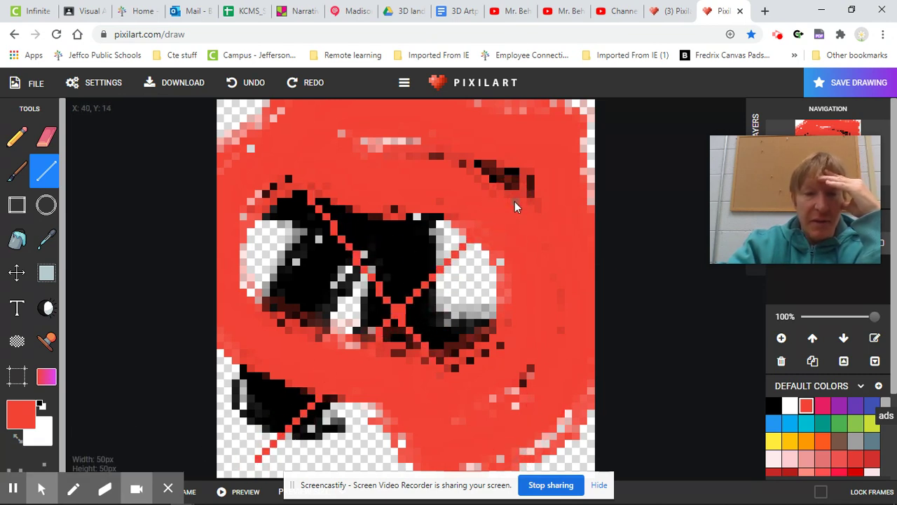
click(44, 429)
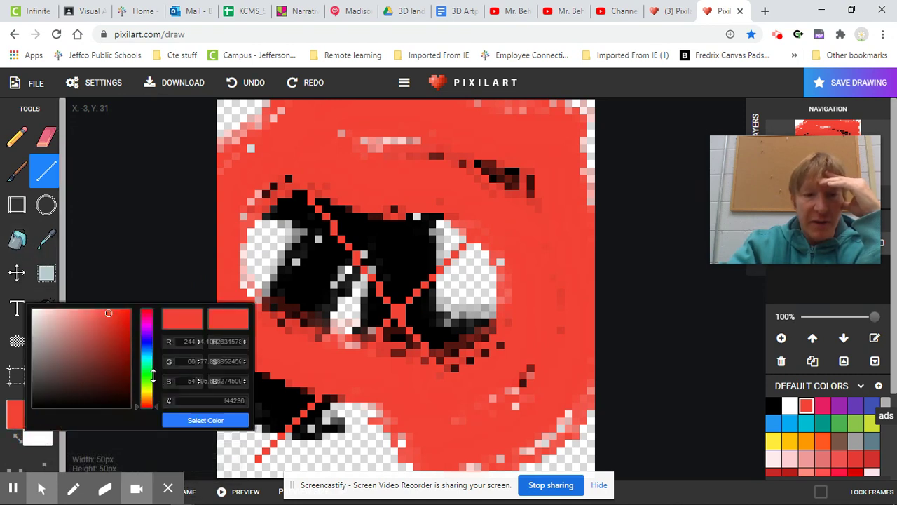
Pick green (37c77a) in the colour picker and make it the primary drawing colour.
mouse_move(153, 376)
mouse_down()
mouse_move(150, 324)
mouse_move(151, 379)
mouse_move(149, 356)
mouse_move(147, 366)
mouse_up()
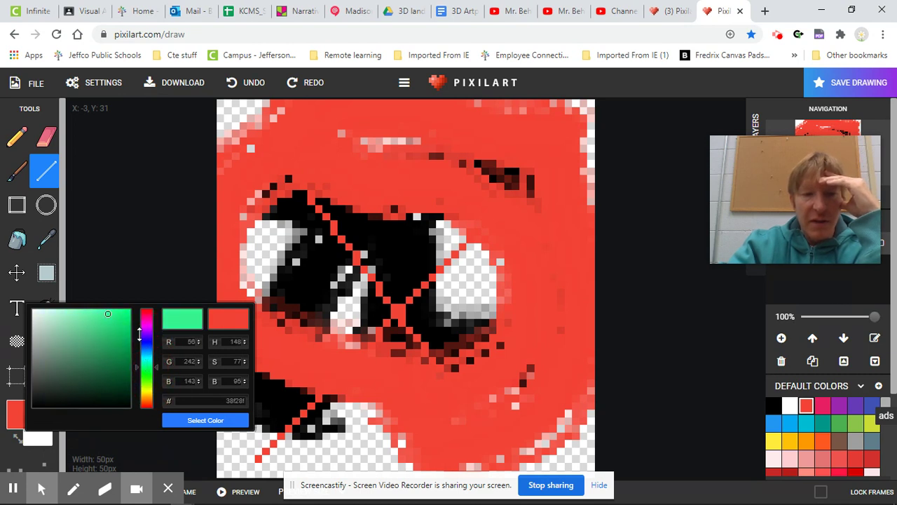
click(103, 331)
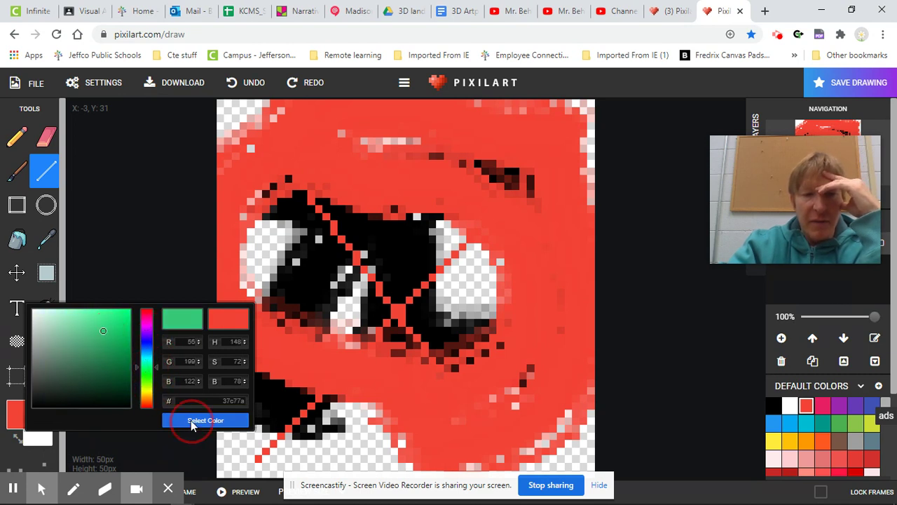
click(190, 420)
click(17, 437)
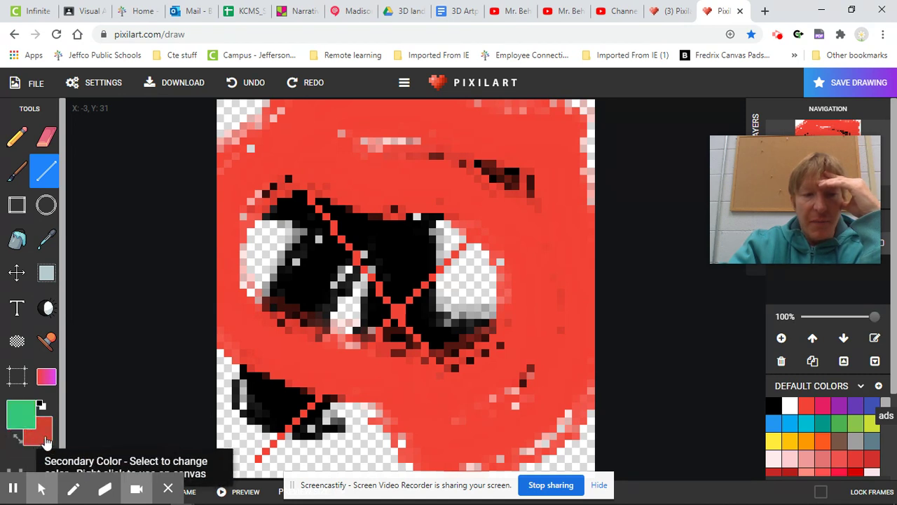
Bucket-fill the transparent lower-left and top-left areas with green.
click(17, 238)
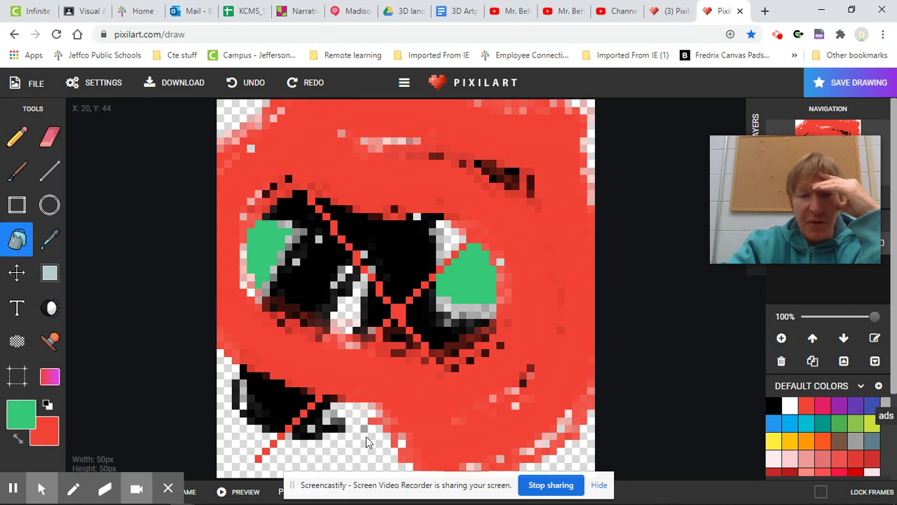
click(314, 459)
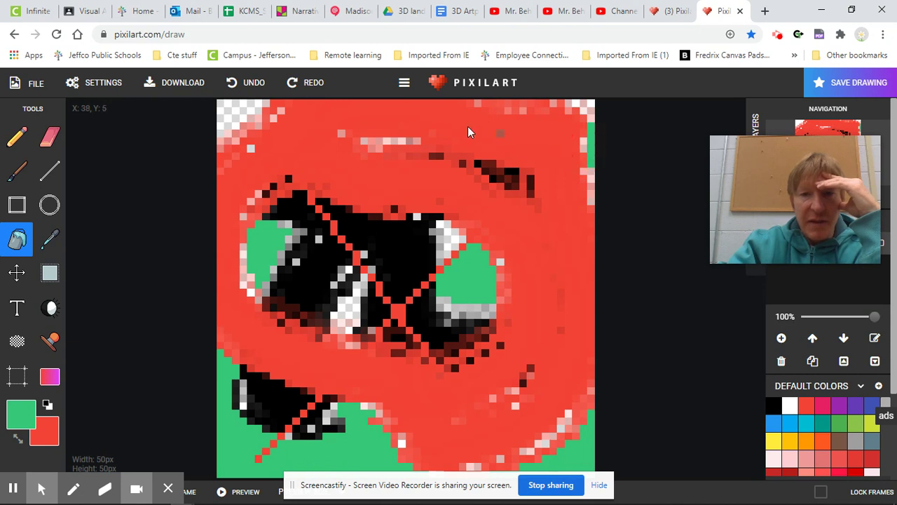
click(225, 115)
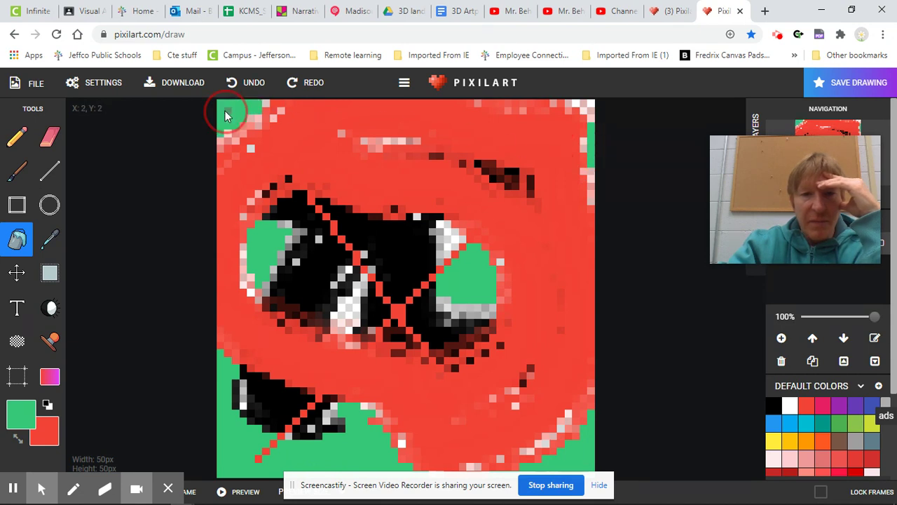
click(46, 246)
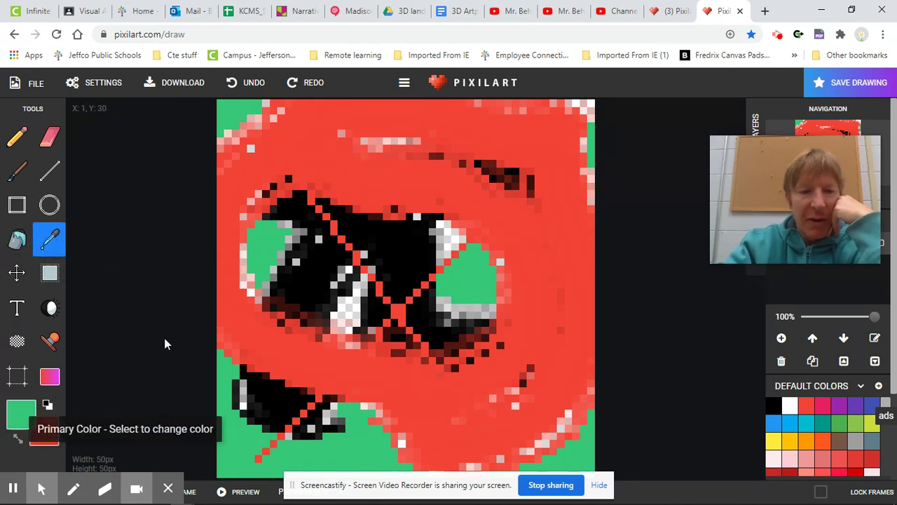
click(348, 165)
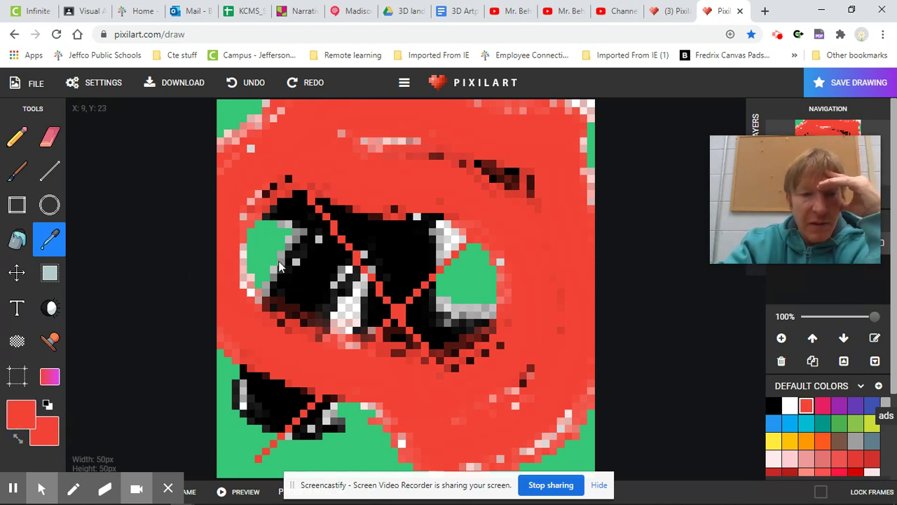
click(268, 246)
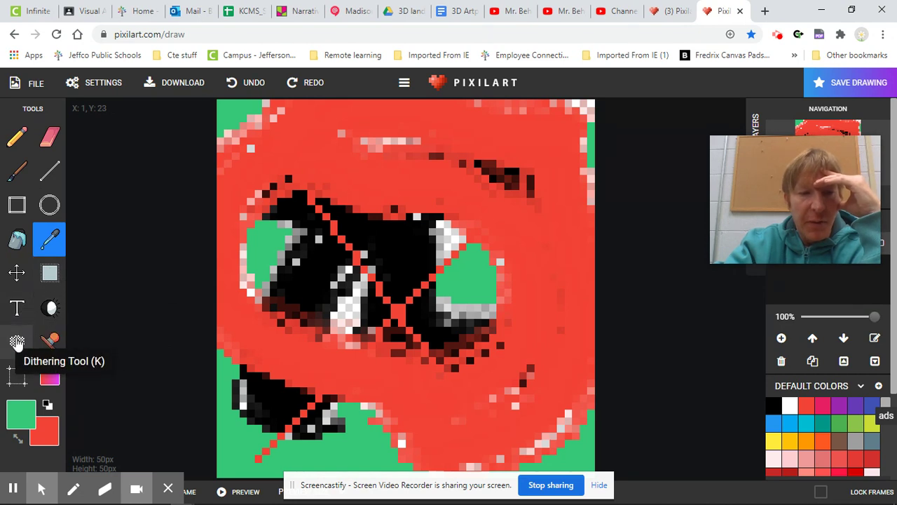
click(51, 341)
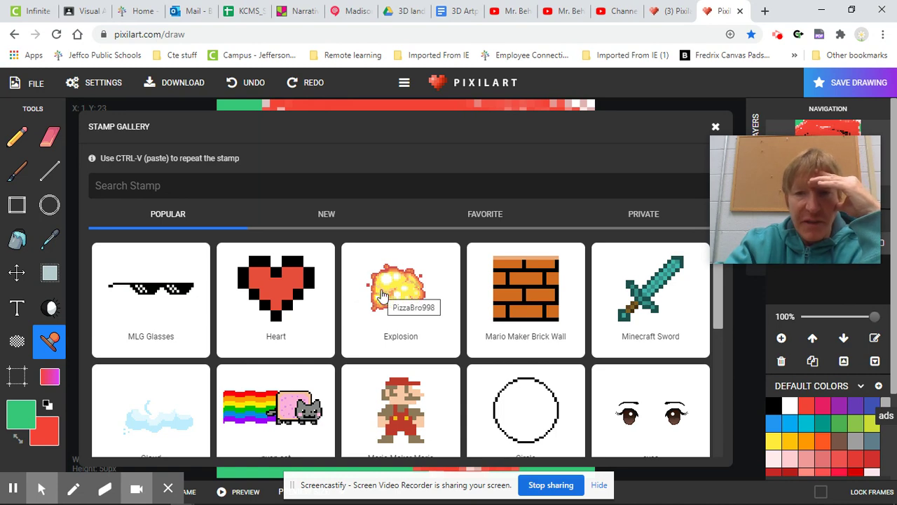
click(382, 294)
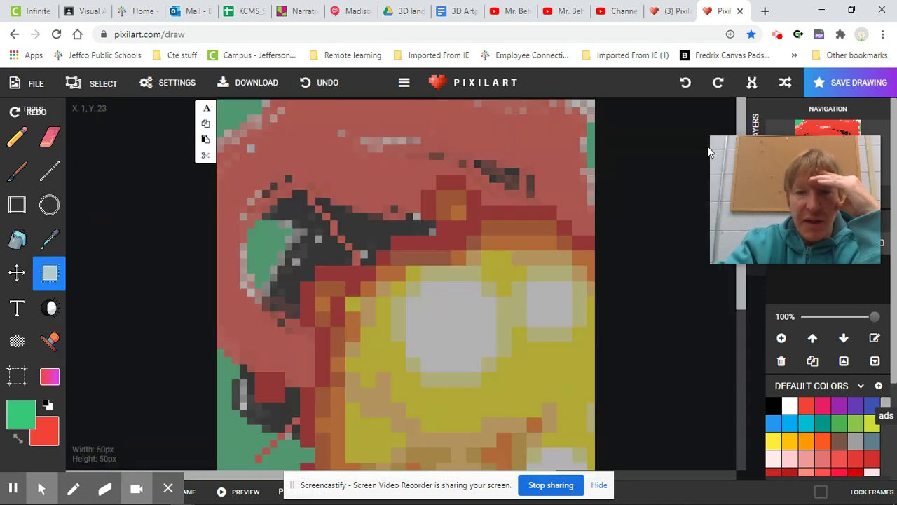
drag(437, 318, 346, 164)
mouse_move(468, 257)
mouse_down()
mouse_move(436, 309)
mouse_move(402, 297)
mouse_up()
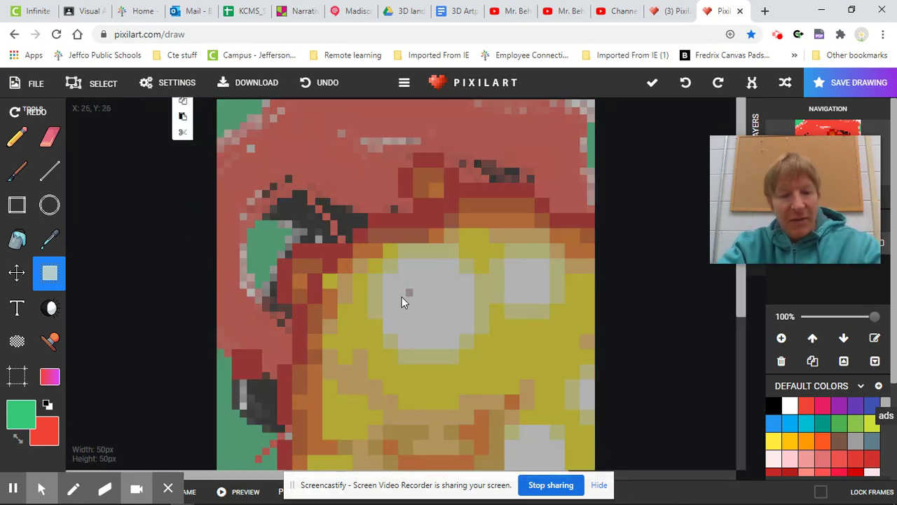
key(ctrl+z)
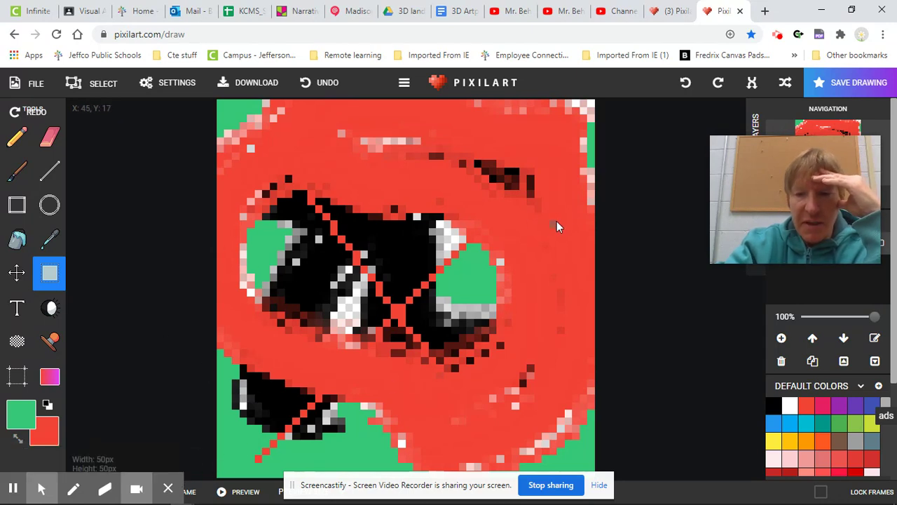
drag(771, 202, 98, 176)
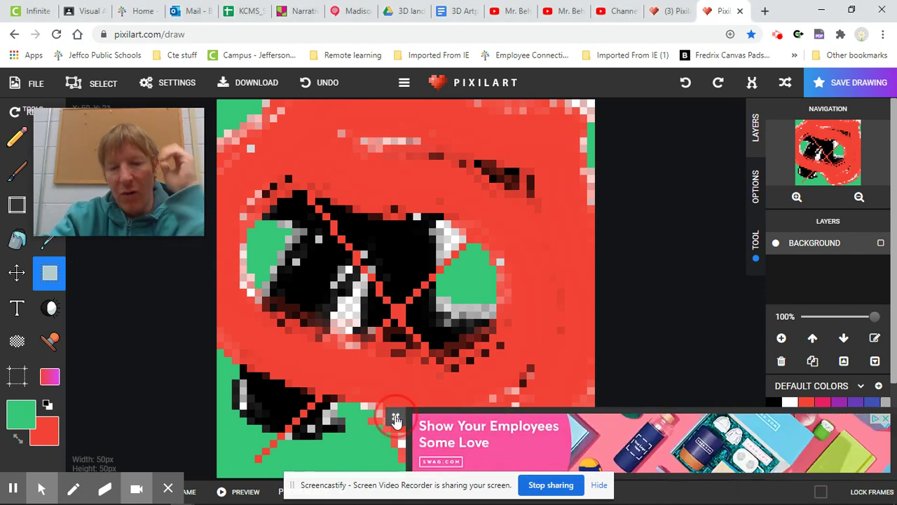
click(395, 417)
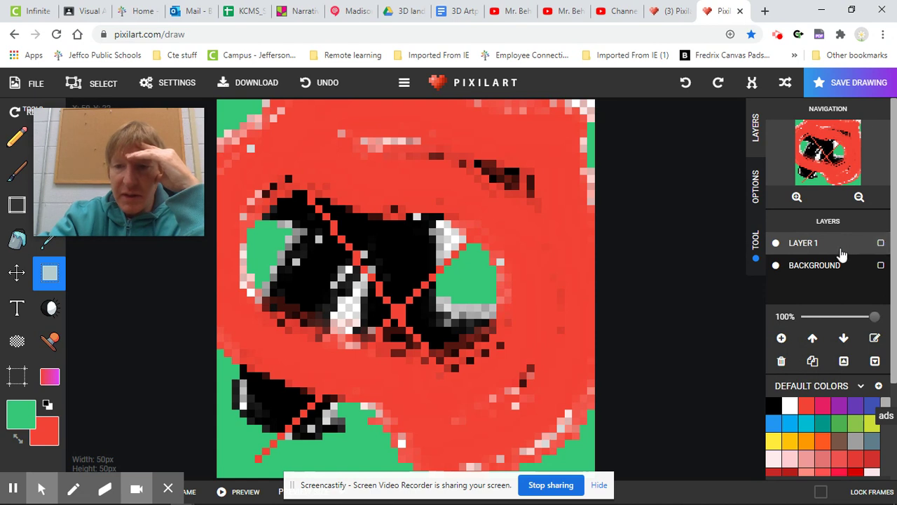
Close the ad, make Layer 1 the active layer above Background, and pick the Pencil.
click(879, 267)
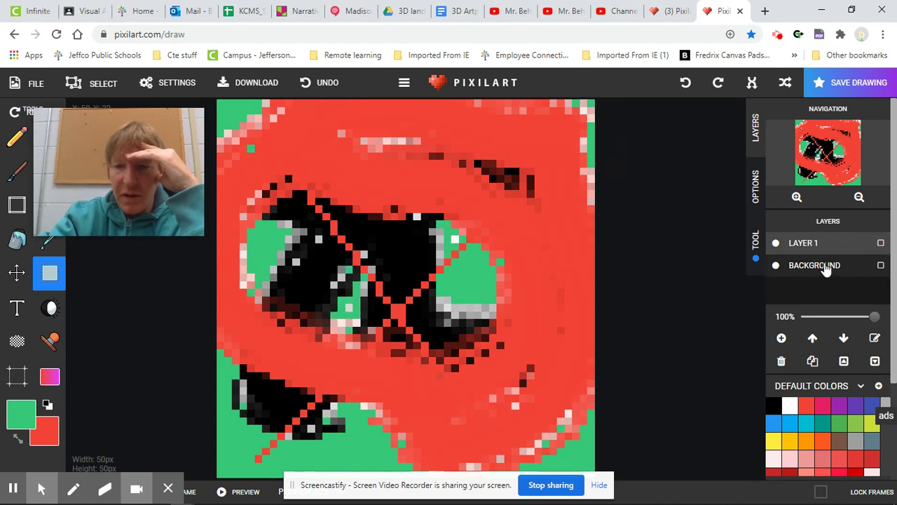
click(826, 270)
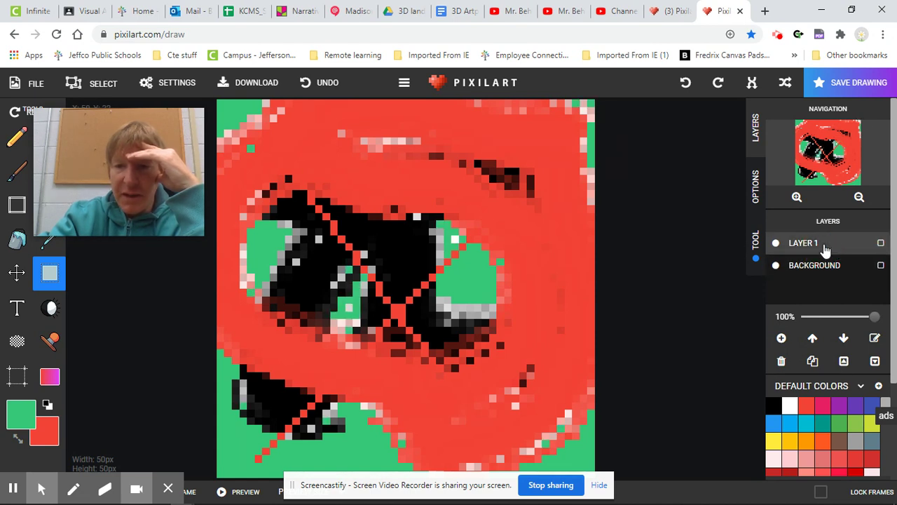
click(822, 268)
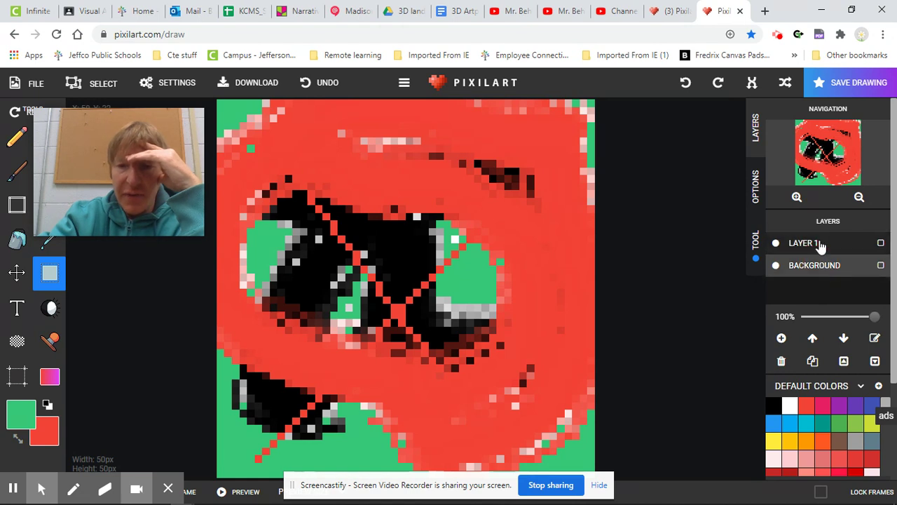
click(820, 243)
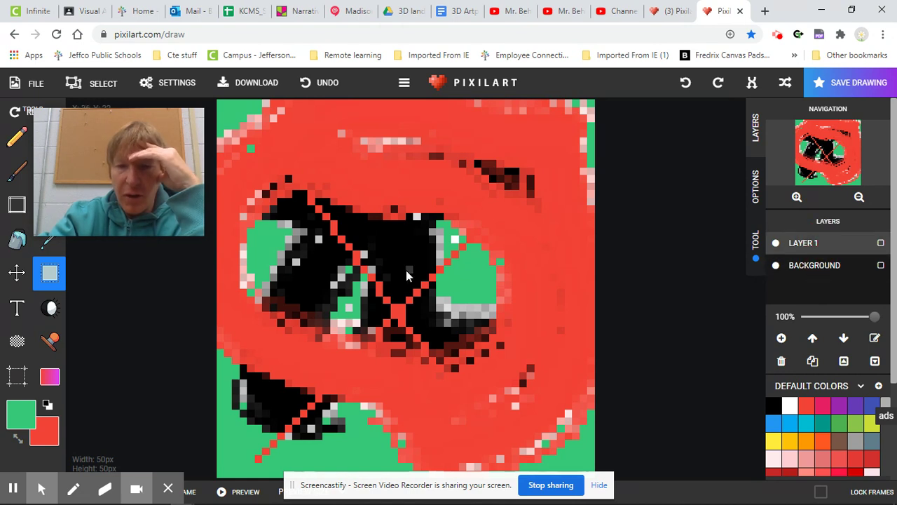
click(17, 135)
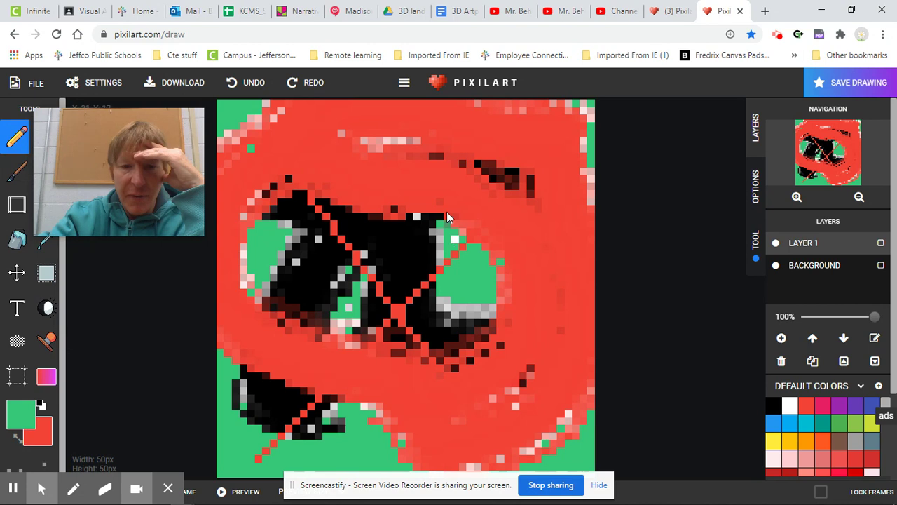
Draw green pencil strokes through the red and black shapes.
mouse_move(446, 216)
mouse_down()
mouse_move(393, 316)
mouse_move(505, 261)
mouse_move(525, 189)
mouse_move(531, 257)
mouse_up()
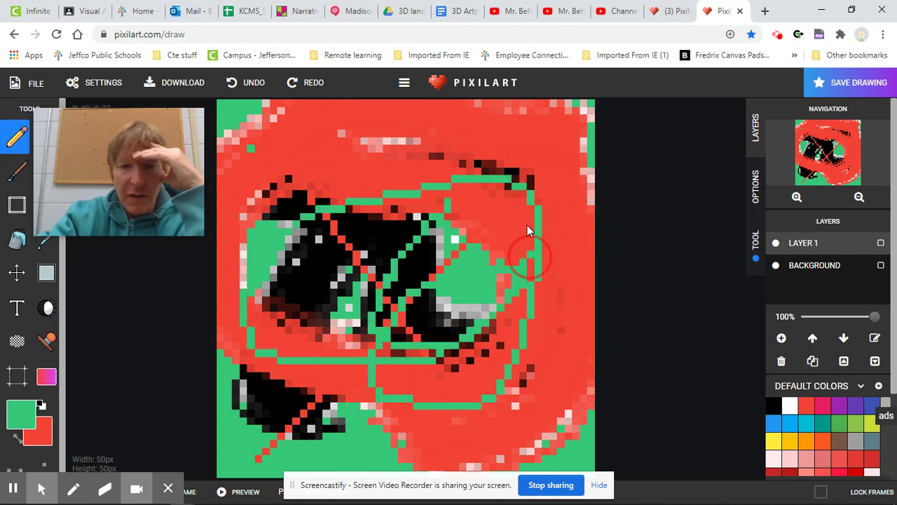
drag(421, 211, 474, 316)
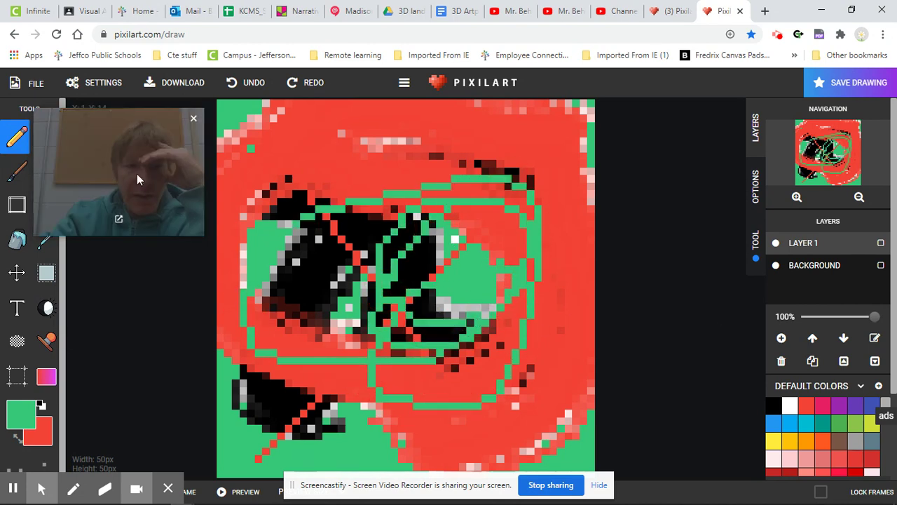
drag(165, 145, 712, 133)
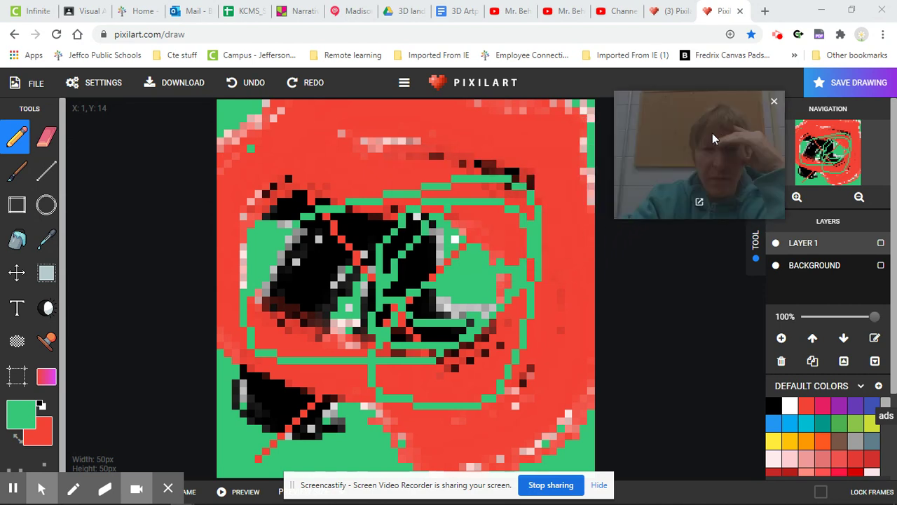
Erase stray green pixels on the right side and lower middle, then add a new layer.
click(46, 136)
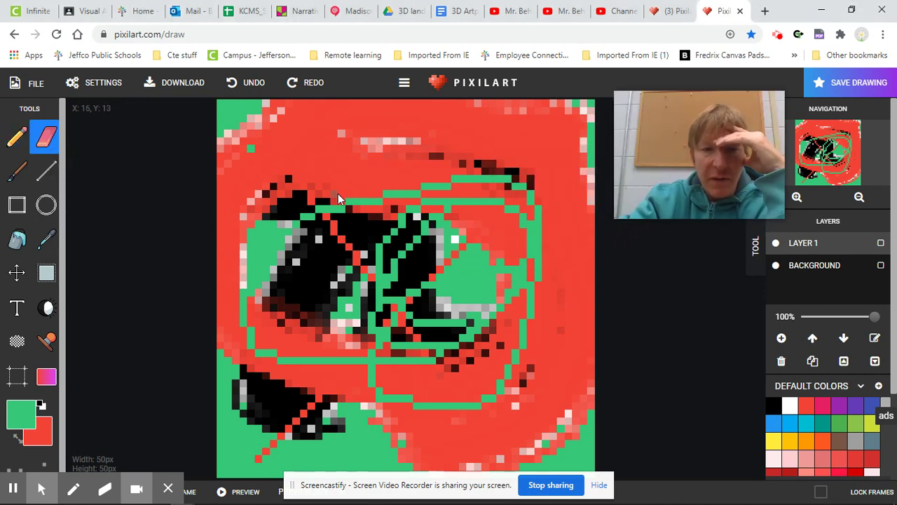
drag(442, 228, 423, 166)
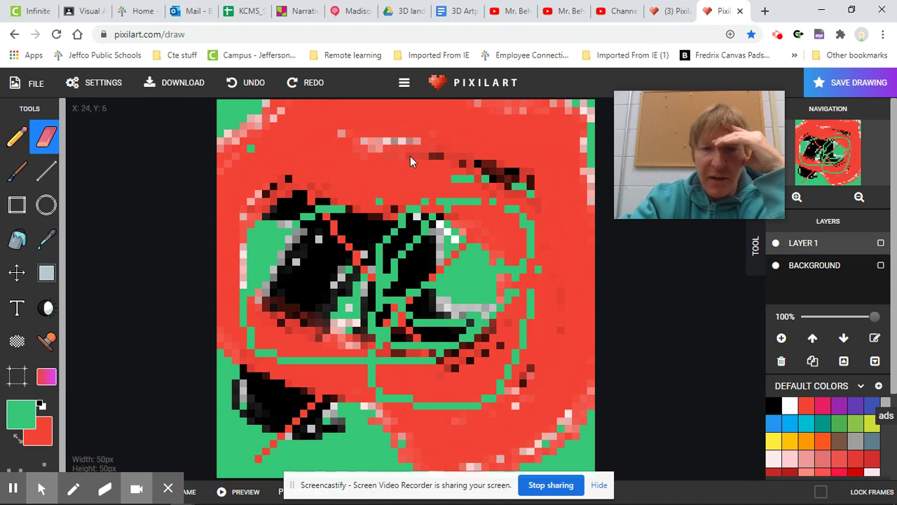
click(520, 226)
click(501, 288)
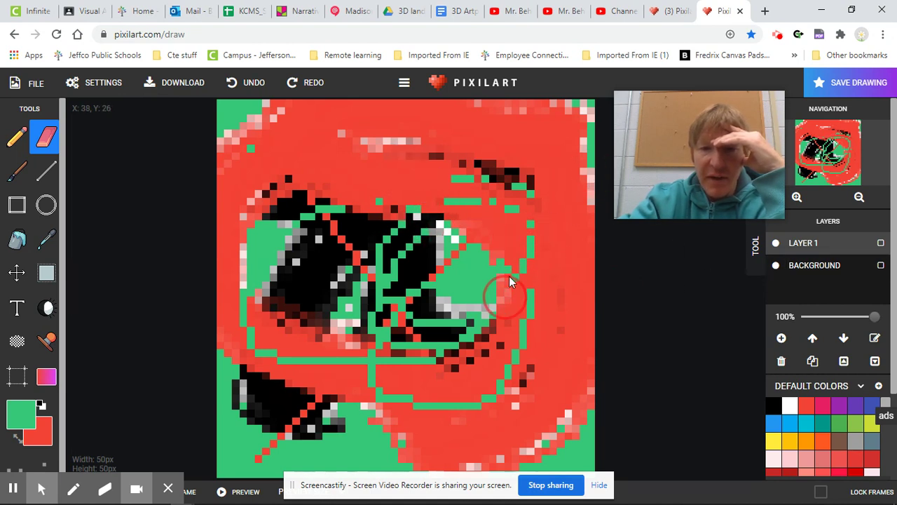
click(518, 231)
click(527, 251)
click(531, 242)
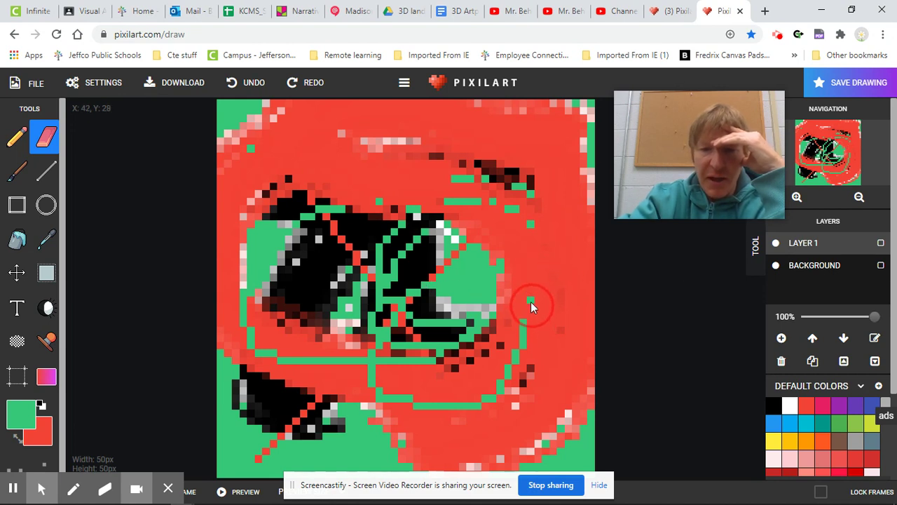
drag(531, 301, 498, 399)
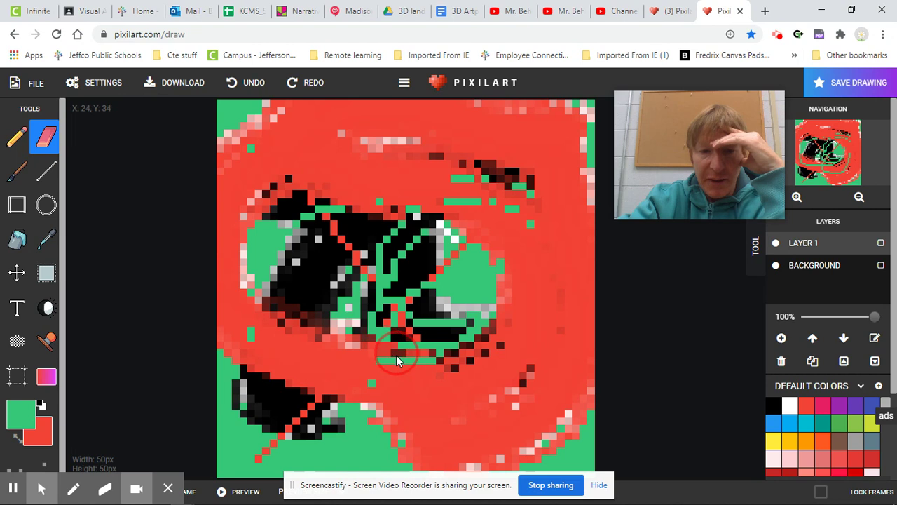
drag(469, 350, 431, 350)
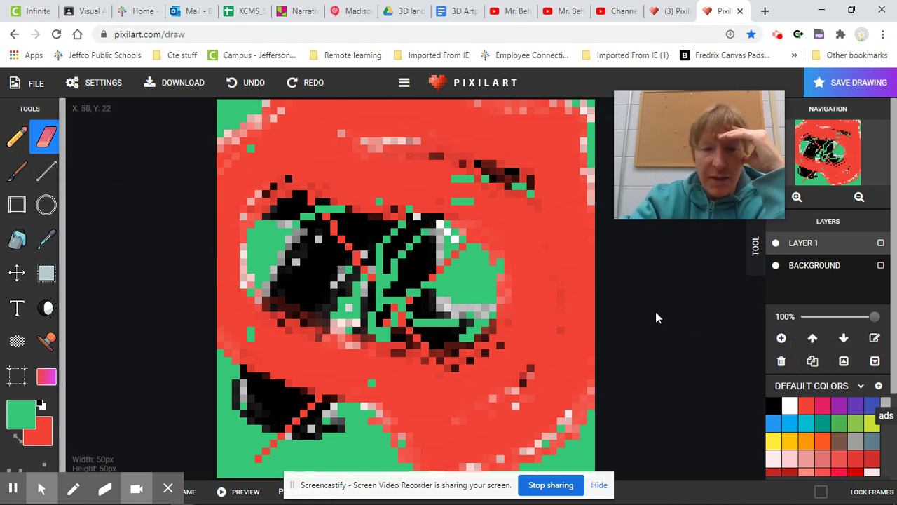
click(780, 339)
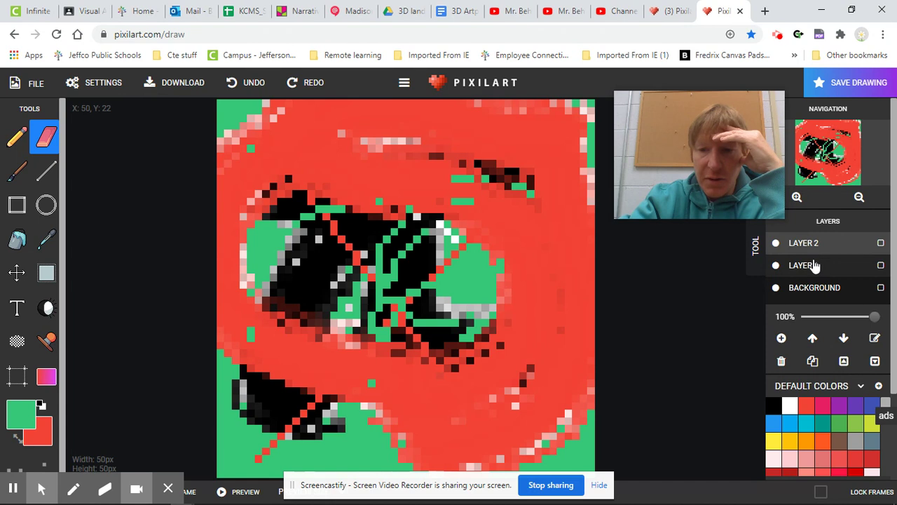
Move the Background layer to the top and back to the bottom, then test the opacity slider.
click(813, 339)
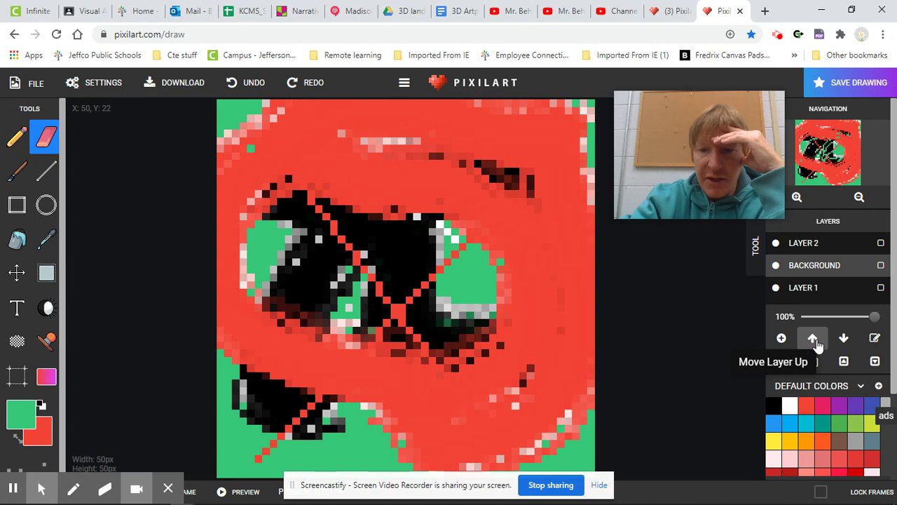
click(814, 340)
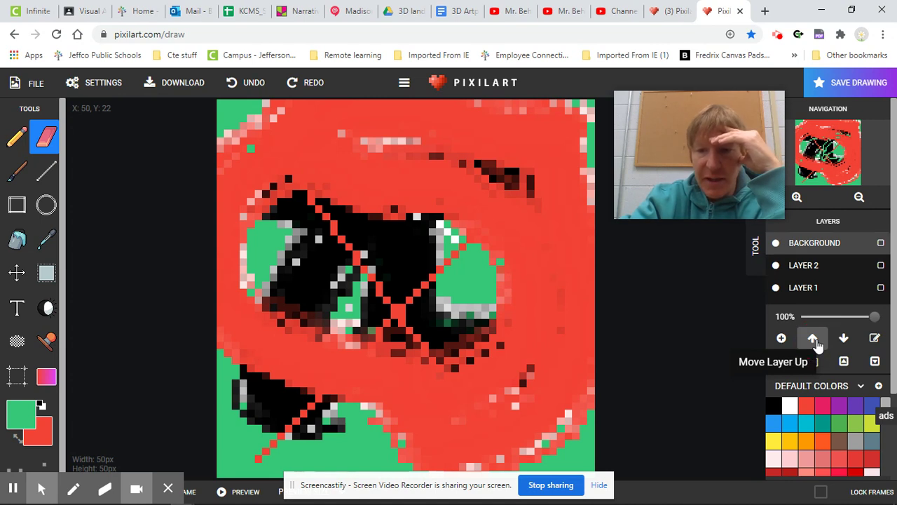
click(844, 340)
click(845, 340)
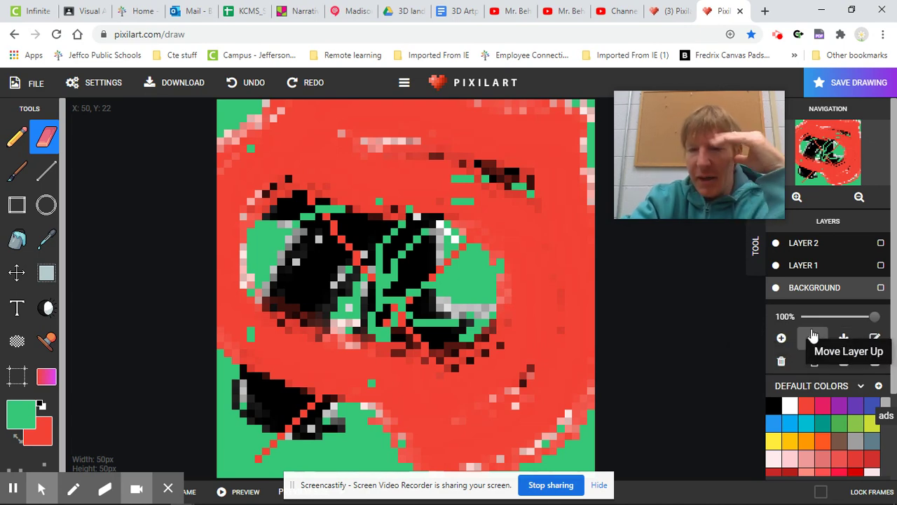
mouse_move(875, 321)
mouse_down()
mouse_move(801, 336)
mouse_move(873, 341)
mouse_move(887, 329)
mouse_move(811, 327)
mouse_move(875, 317)
mouse_up()
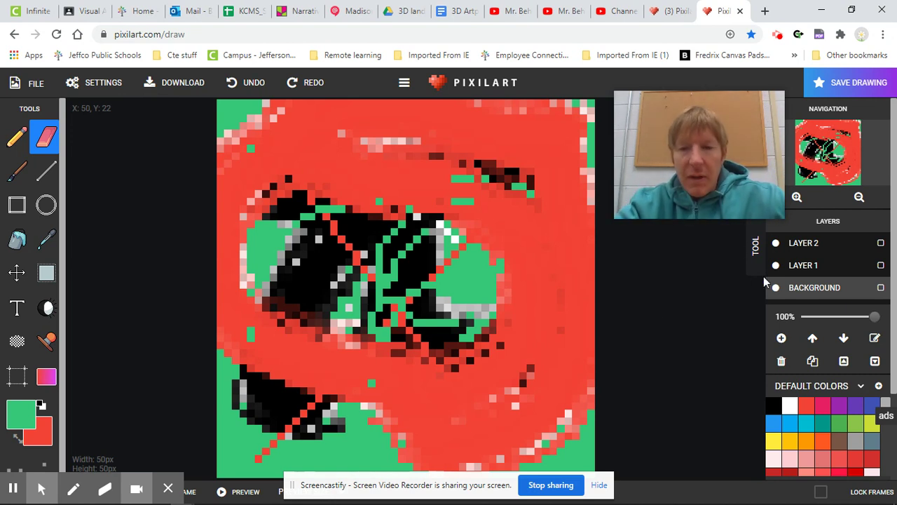
mouse_move(724, 194)
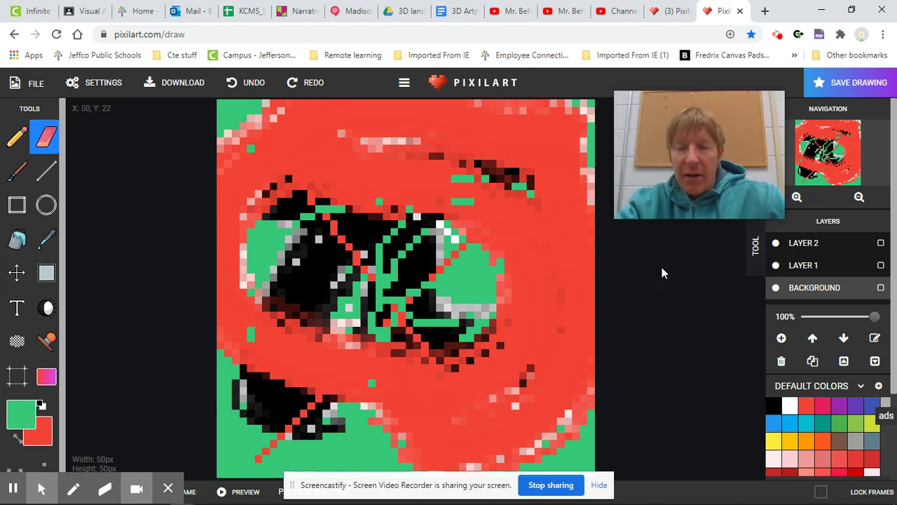
mouse_move(670, 202)
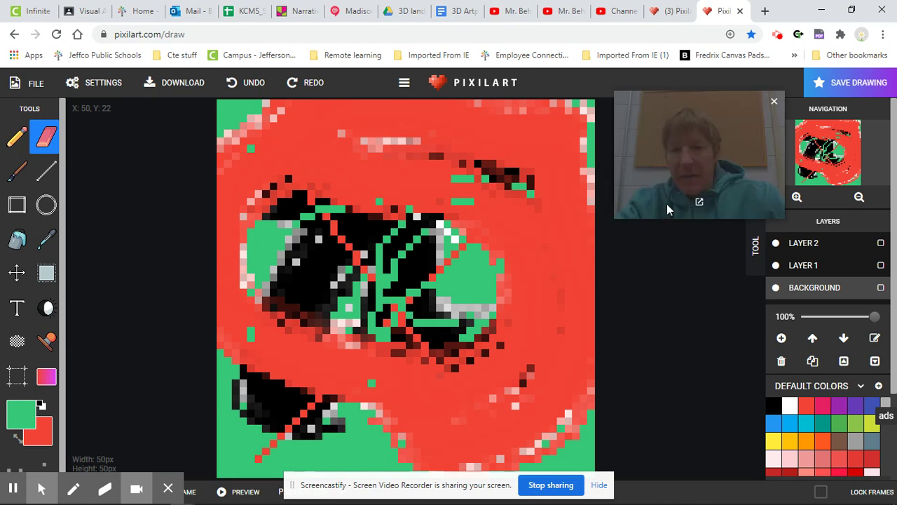
drag(673, 195, 765, 296)
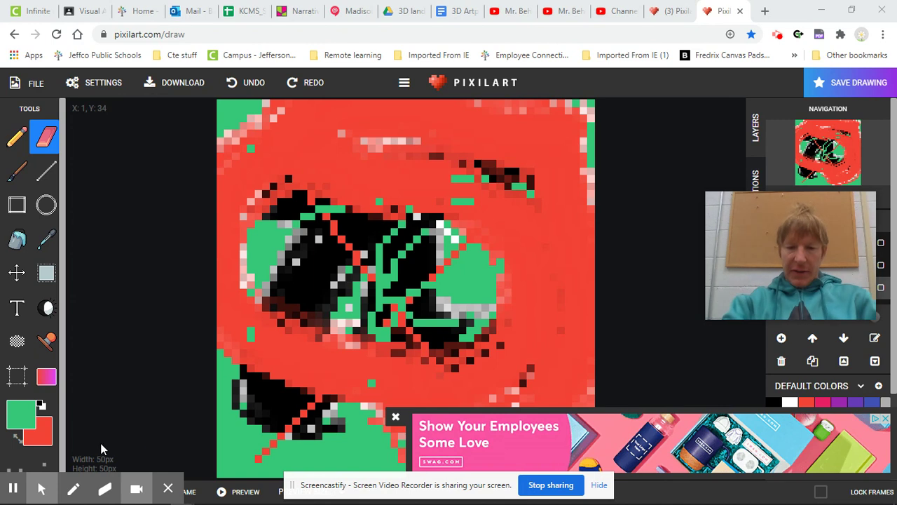
click(402, 418)
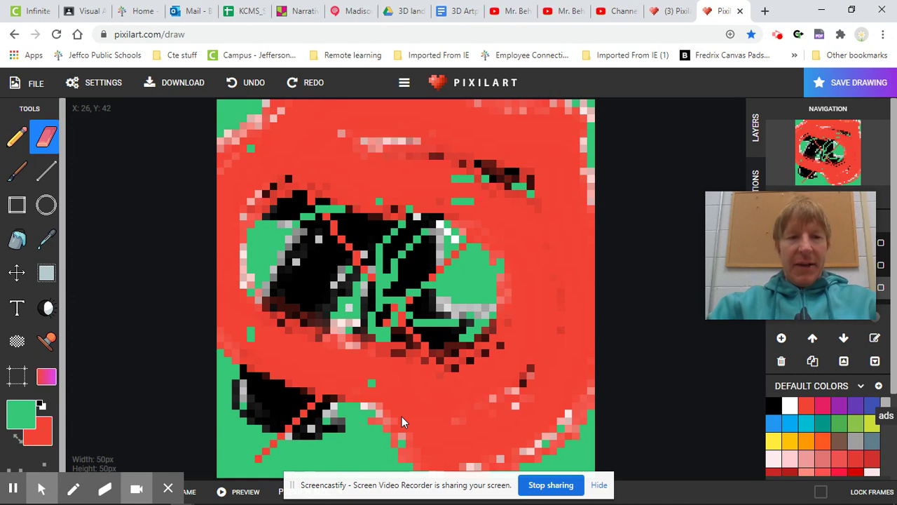
mouse_move(717, 253)
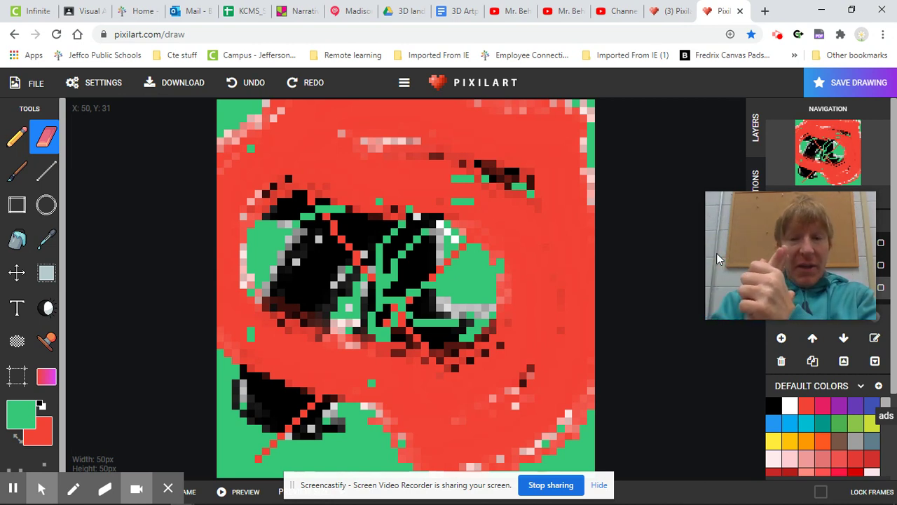
click(21, 84)
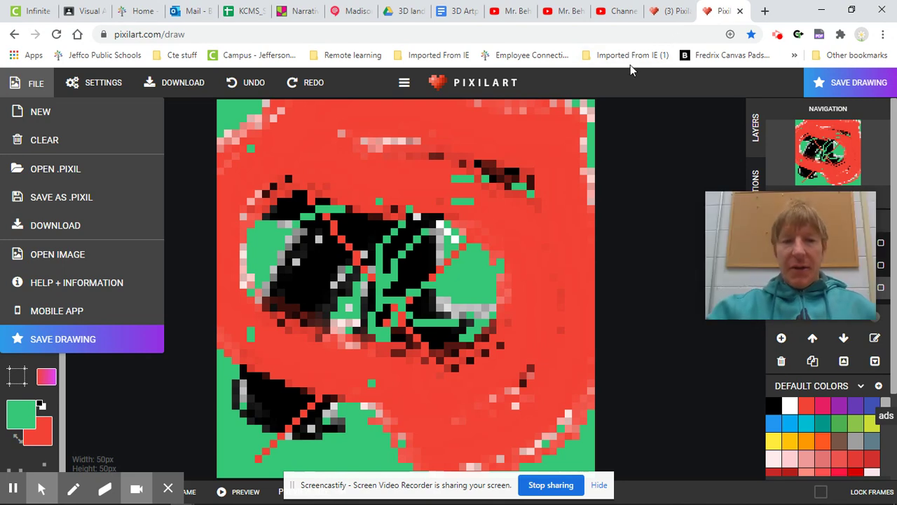
Clear the red, black and green drawing, leaving an empty transparent 50x50 canvas.
click(403, 82)
click(31, 84)
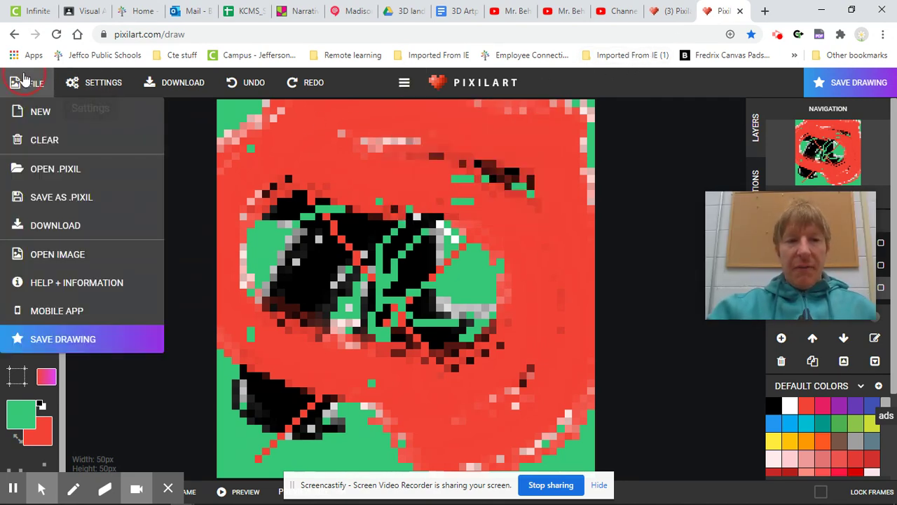
click(31, 87)
click(31, 86)
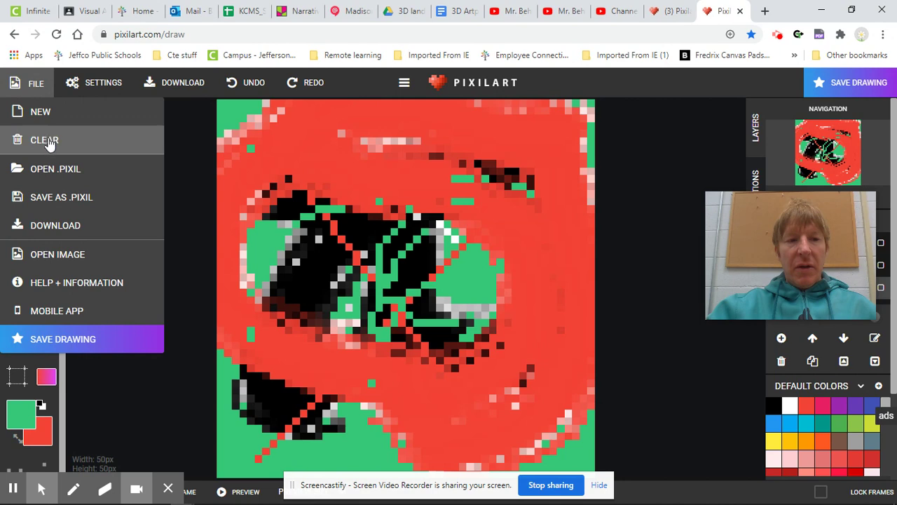
click(45, 139)
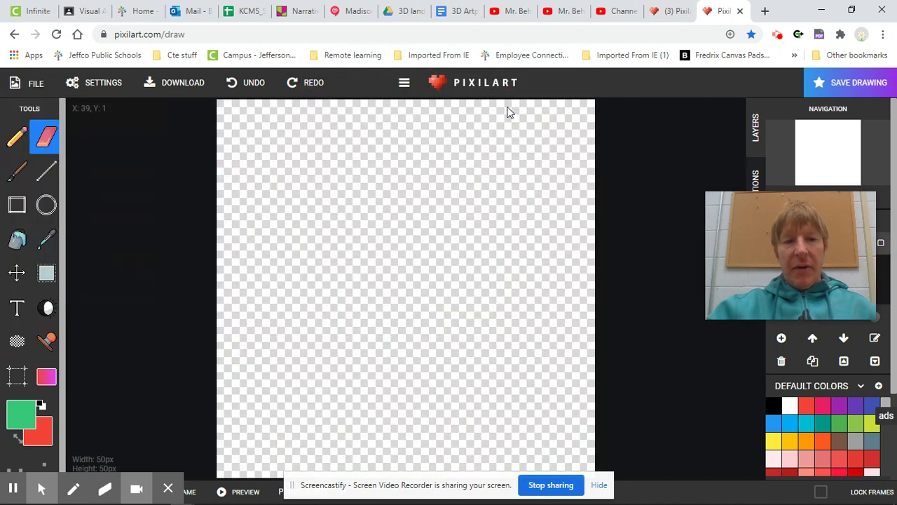
click(32, 86)
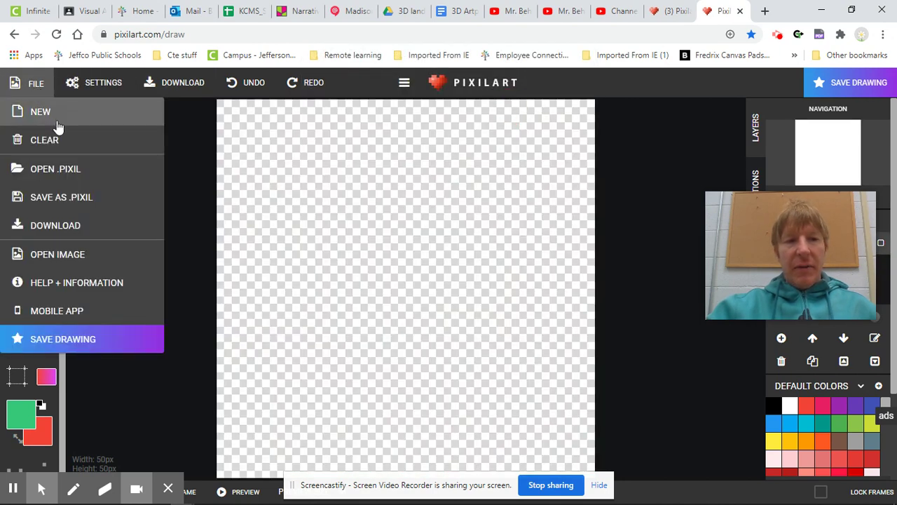
Open excellence.pixil from the Desktop, replacing the current canvas with the swirl drawing.
click(78, 168)
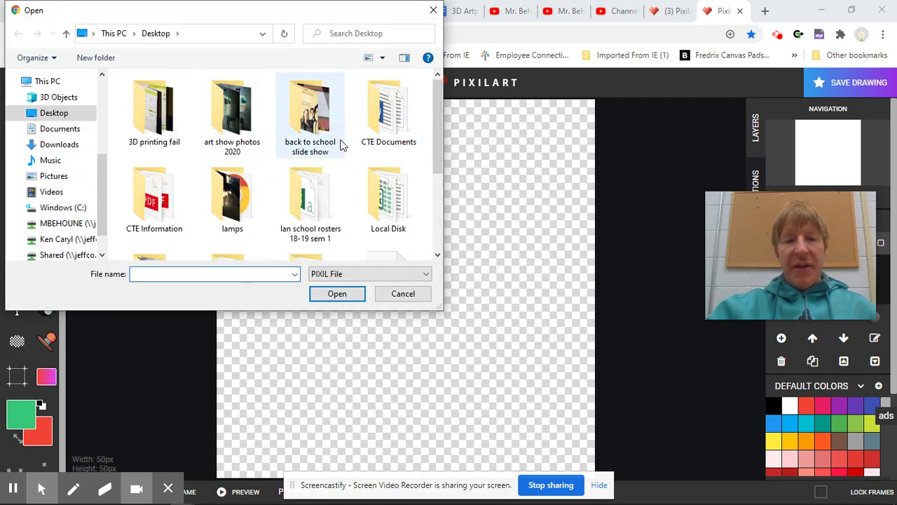
scroll(342, 144, down, 3)
scroll(308, 155, up, 3)
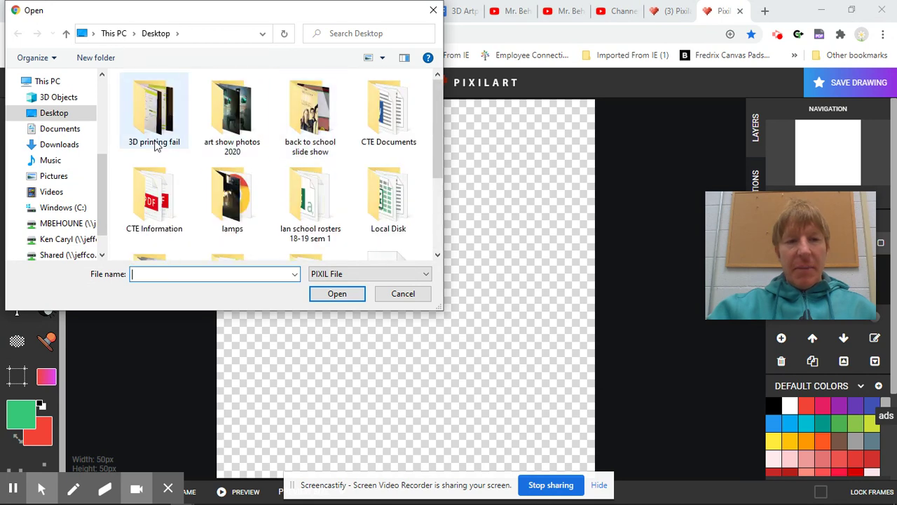
scroll(306, 158, down, 1)
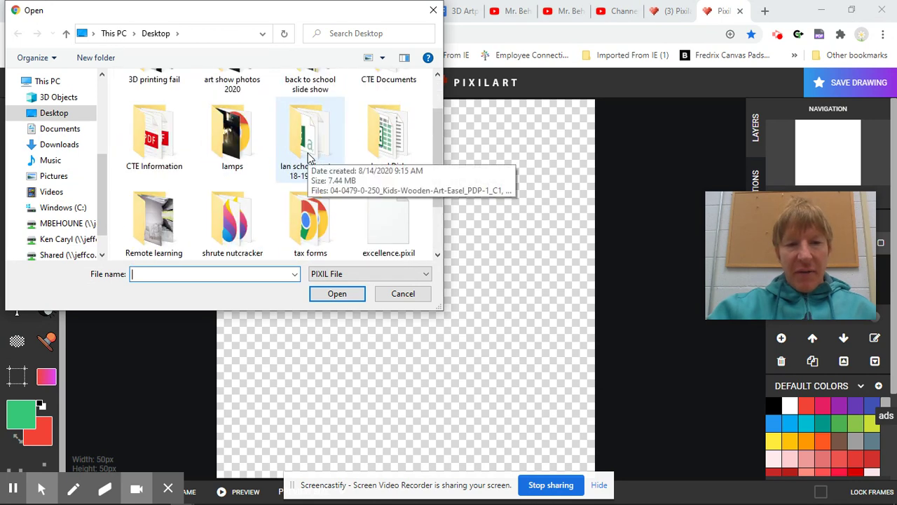
scroll(308, 156, up, 1)
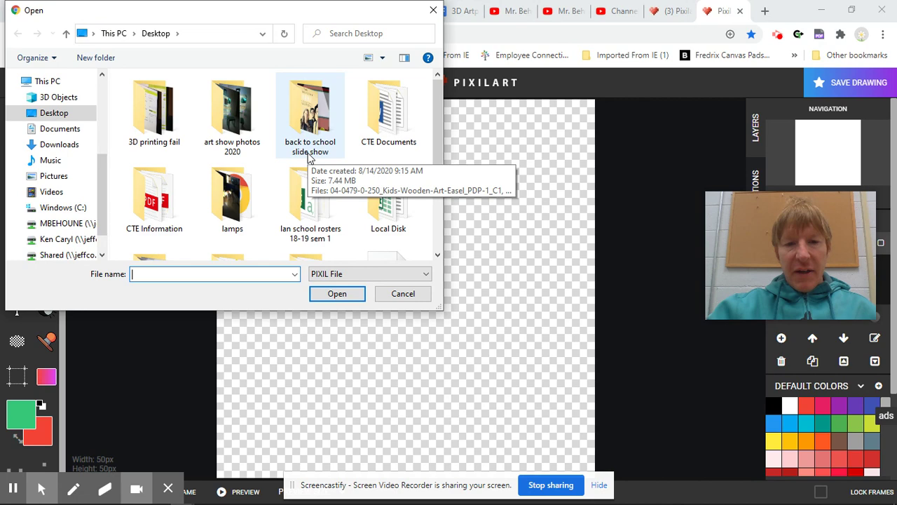
click(55, 118)
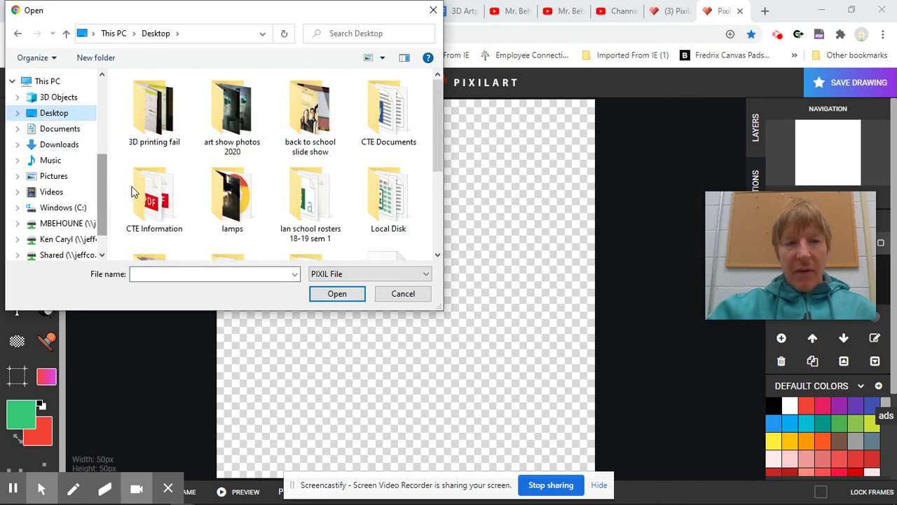
scroll(295, 176, down, 1)
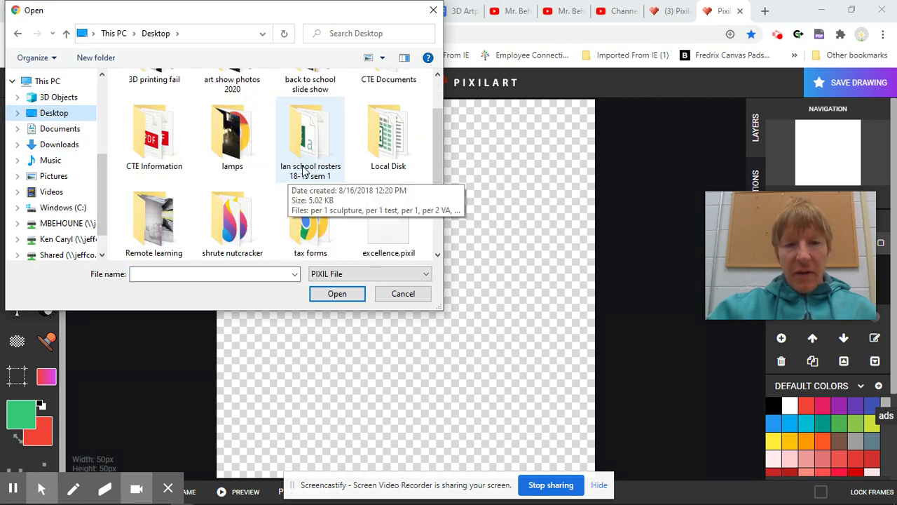
drag(735, 236, 672, 258)
double_click(390, 225)
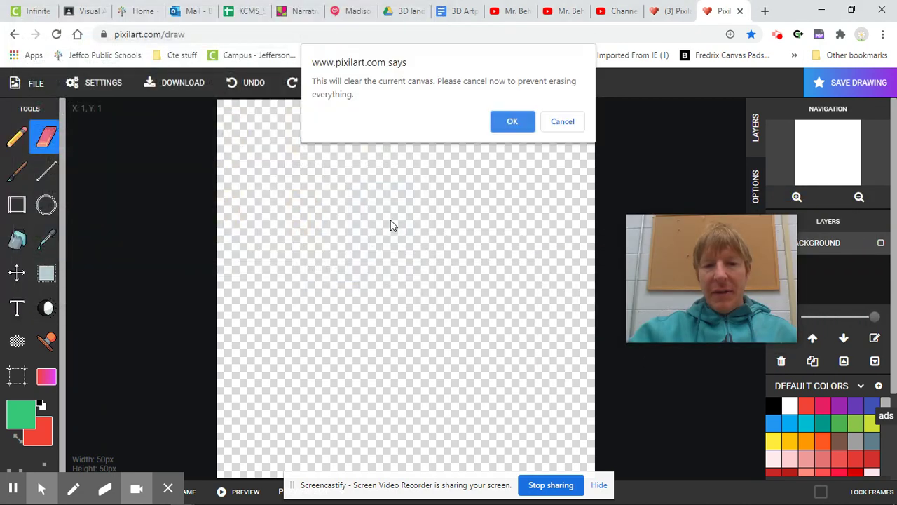
click(513, 122)
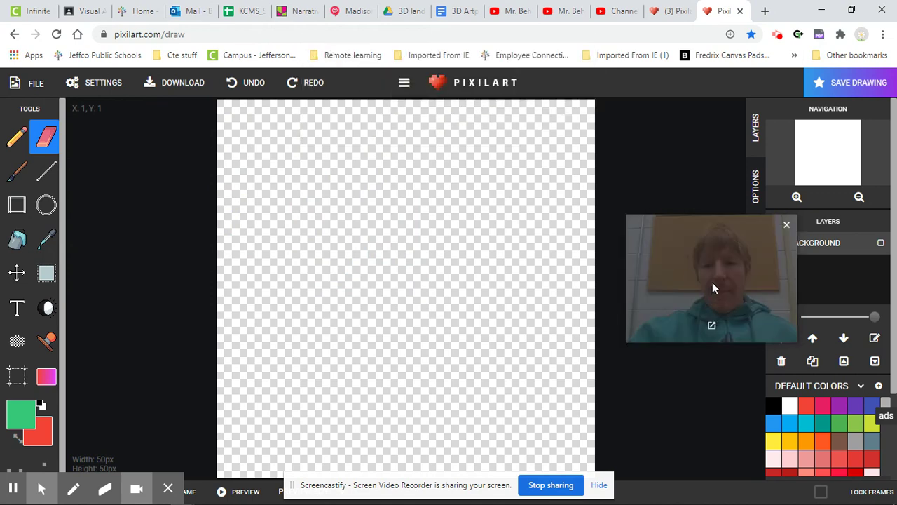
mouse_move(712, 288)
mouse_down()
mouse_move(616, 265)
mouse_move(548, 294)
mouse_move(595, 296)
mouse_up()
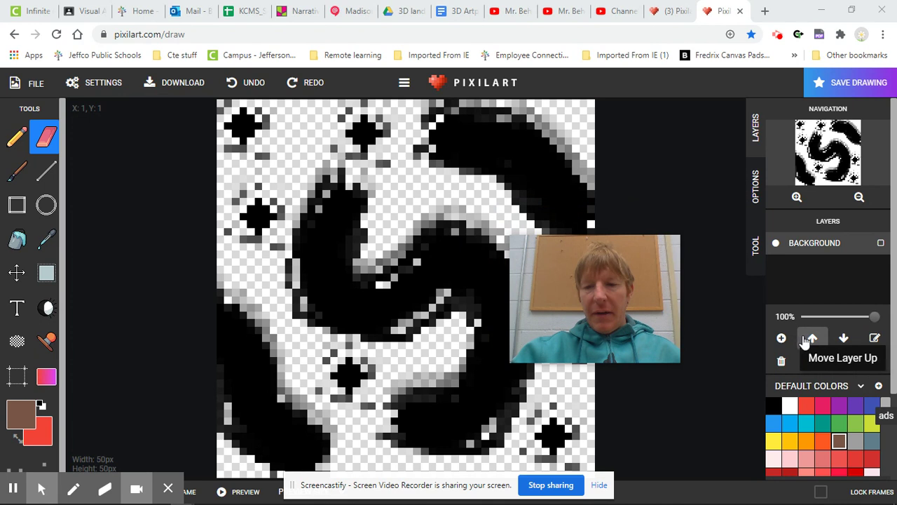
Add a new Layer 1 above Background, choose brown as the colour and select the Pencil.
click(781, 338)
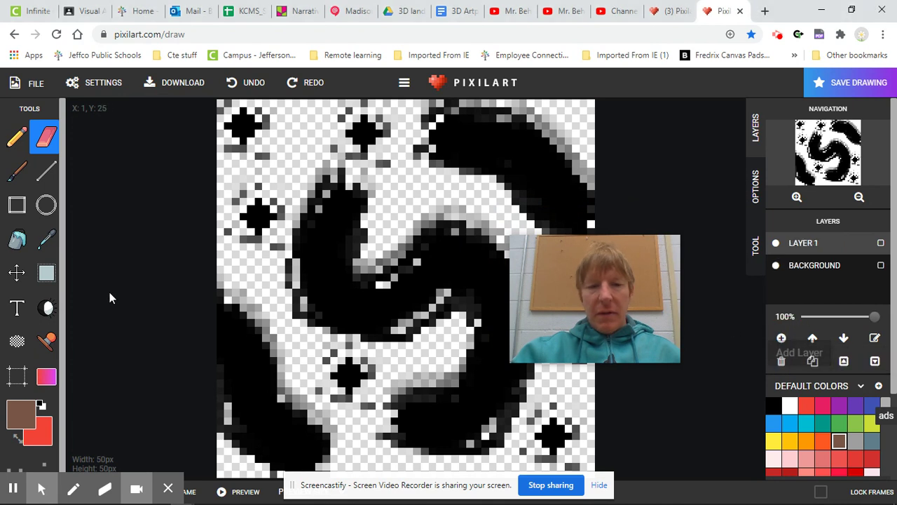
click(12, 426)
click(399, 190)
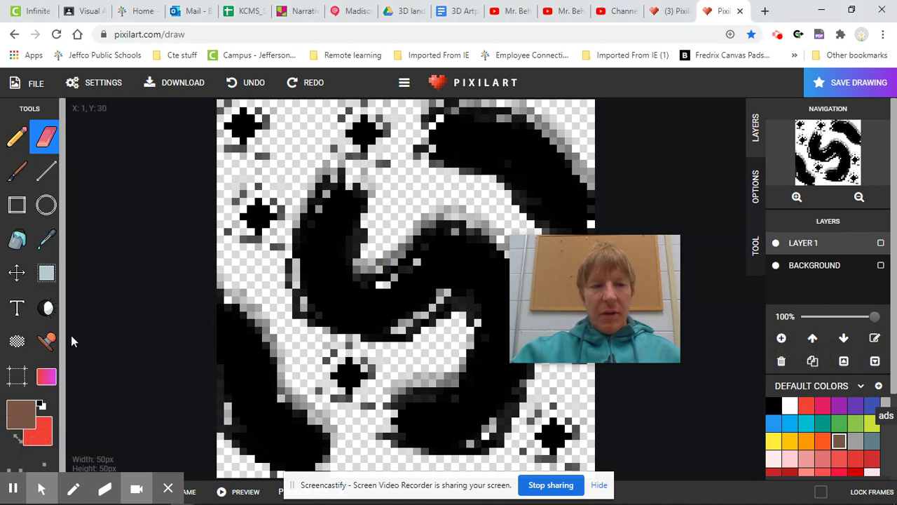
click(17, 136)
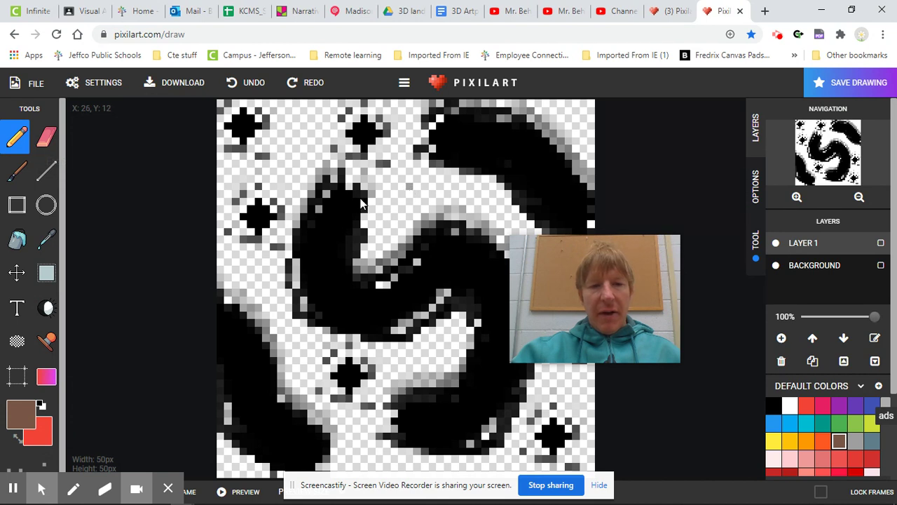
Draw two brown pencil lines across the swirl and add broad green brush strokes.
drag(318, 213, 405, 245)
drag(432, 212, 328, 249)
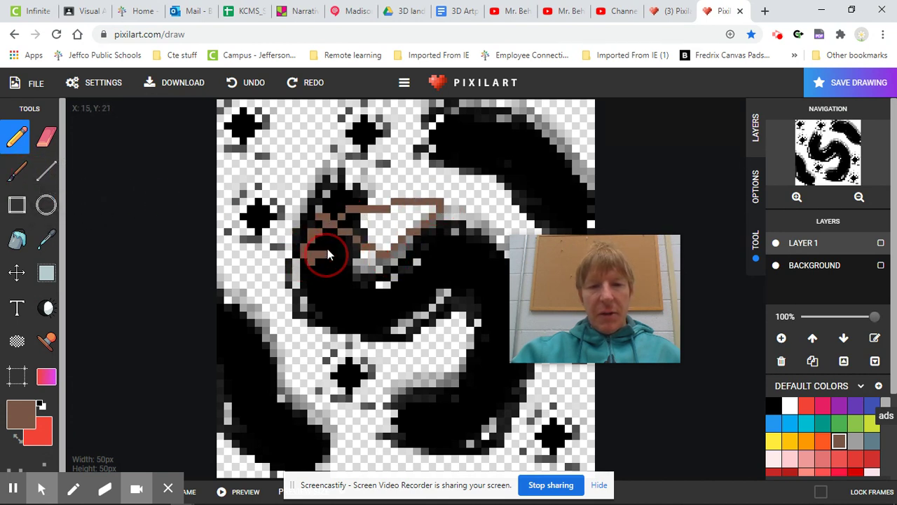
click(17, 170)
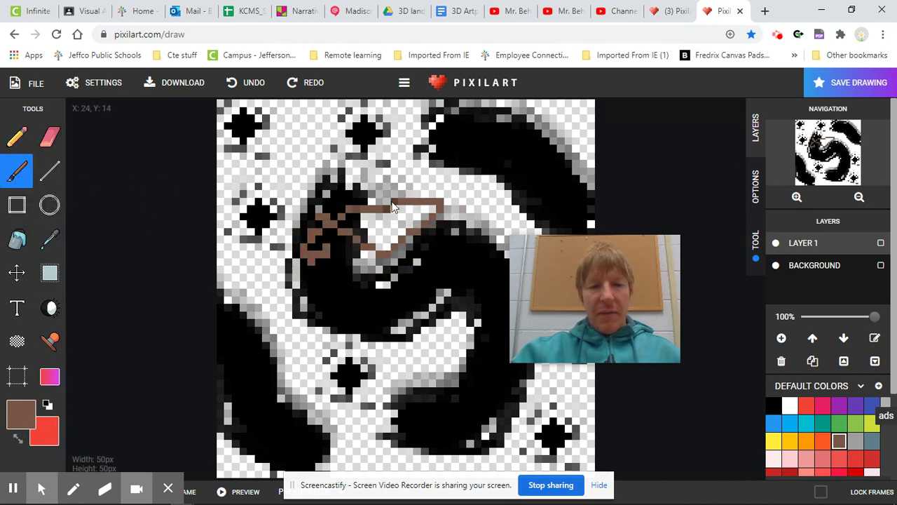
mouse_move(393, 172)
mouse_down()
mouse_move(395, 279)
mouse_move(311, 180)
mouse_move(327, 427)
mouse_move(452, 351)
mouse_up()
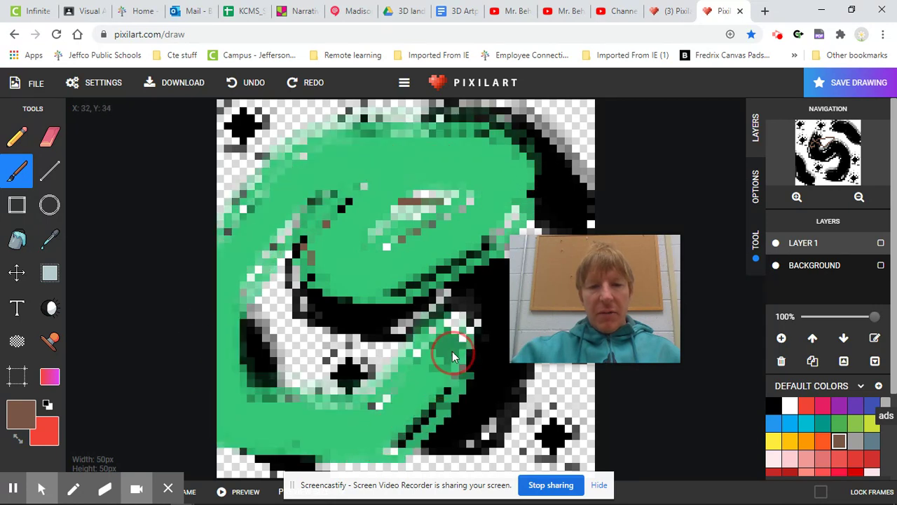
Select the Background layer and paint green broadly over the swirl.
click(808, 246)
click(881, 244)
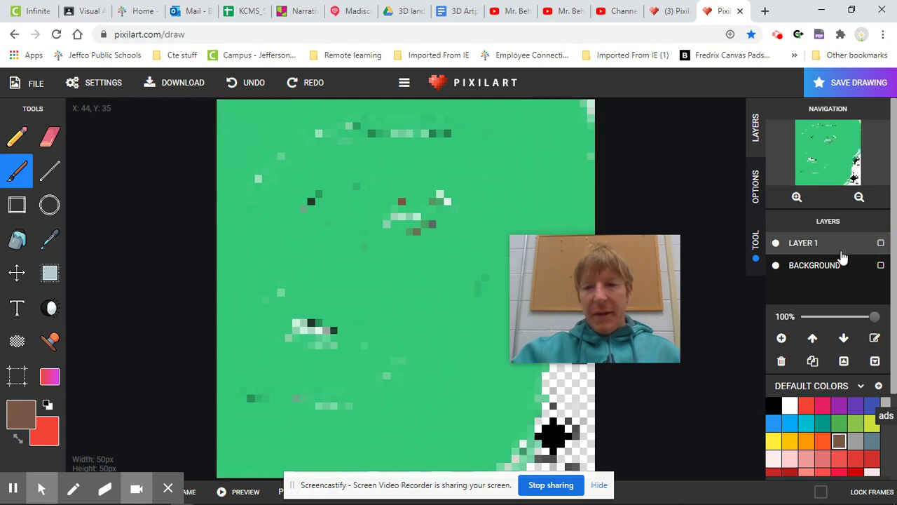
click(804, 264)
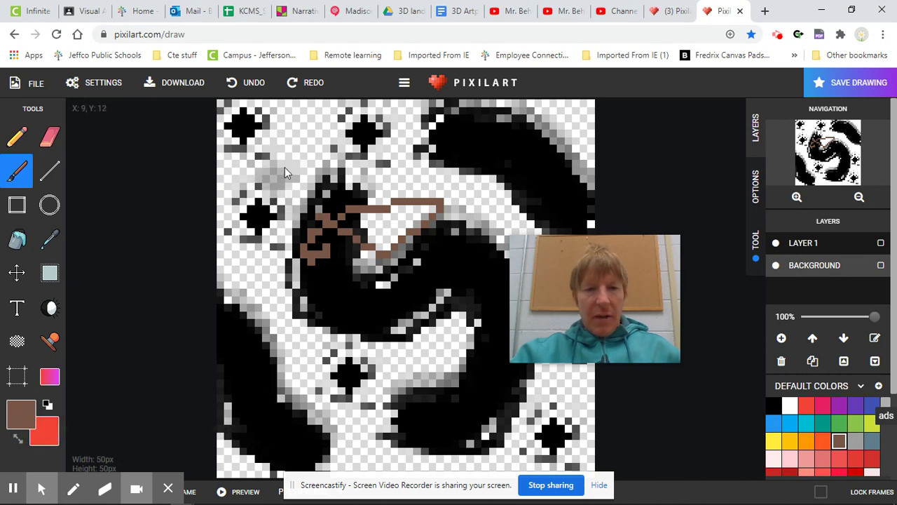
mouse_move(284, 167)
mouse_down()
mouse_move(350, 152)
mouse_move(436, 307)
mouse_move(295, 341)
mouse_move(272, 365)
mouse_move(429, 428)
mouse_move(482, 413)
mouse_up()
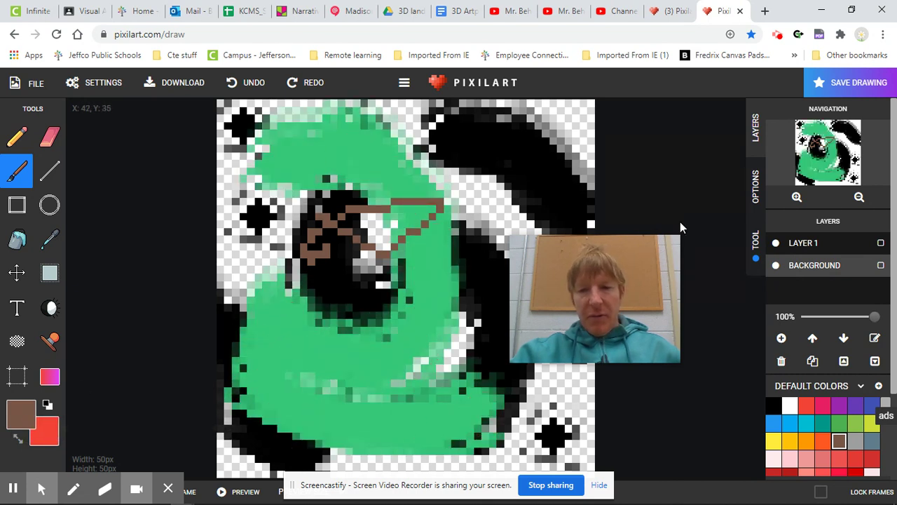
click(26, 82)
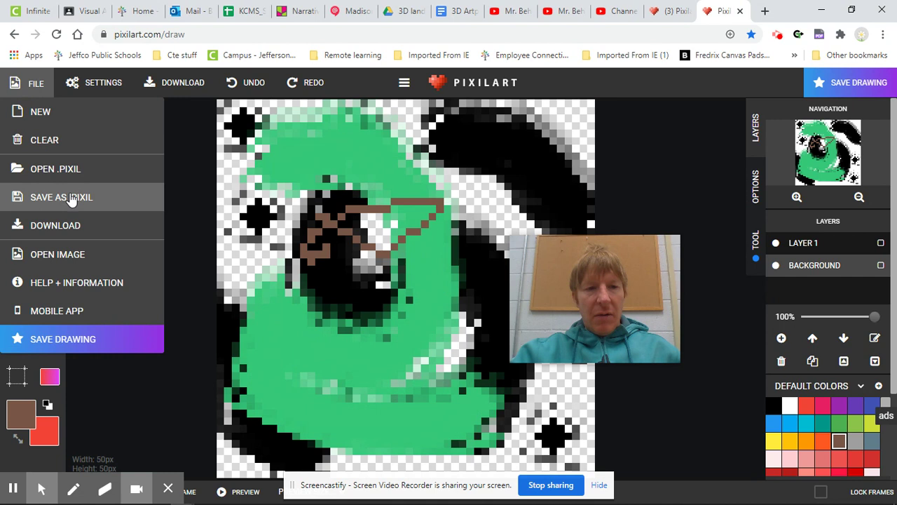
Save the drawing as 'excellence 2.pixil' and restore down the browser window.
click(70, 198)
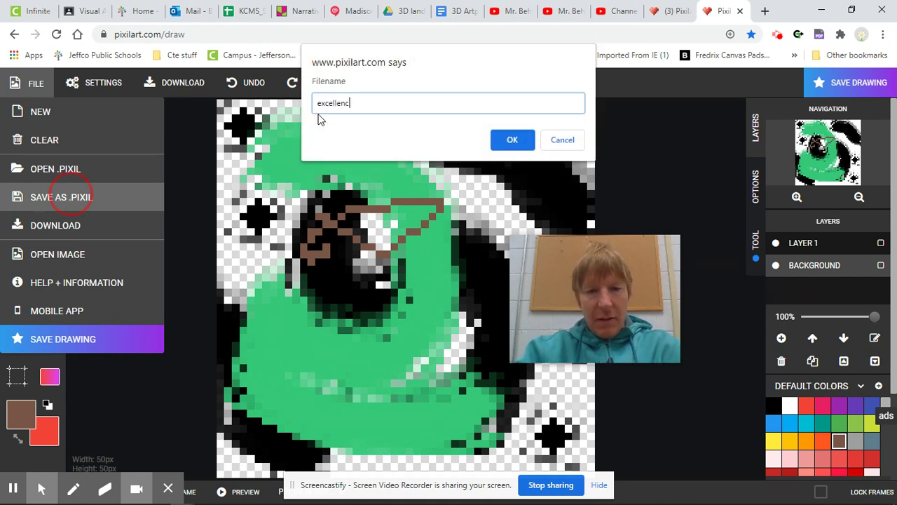
text(excellence 2)
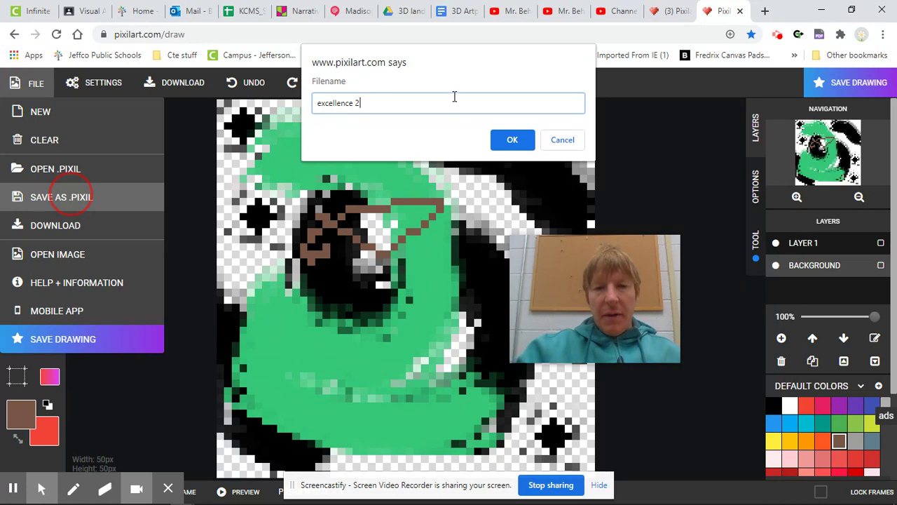
click(513, 140)
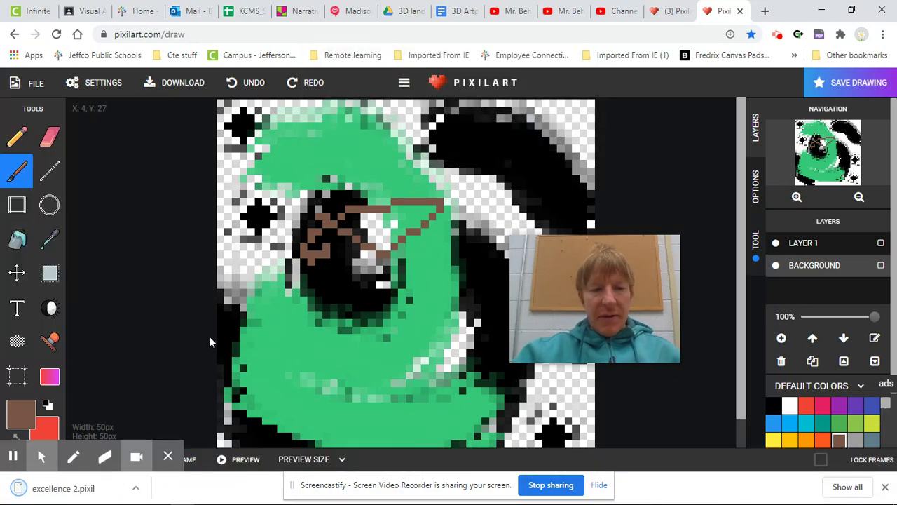
click(853, 10)
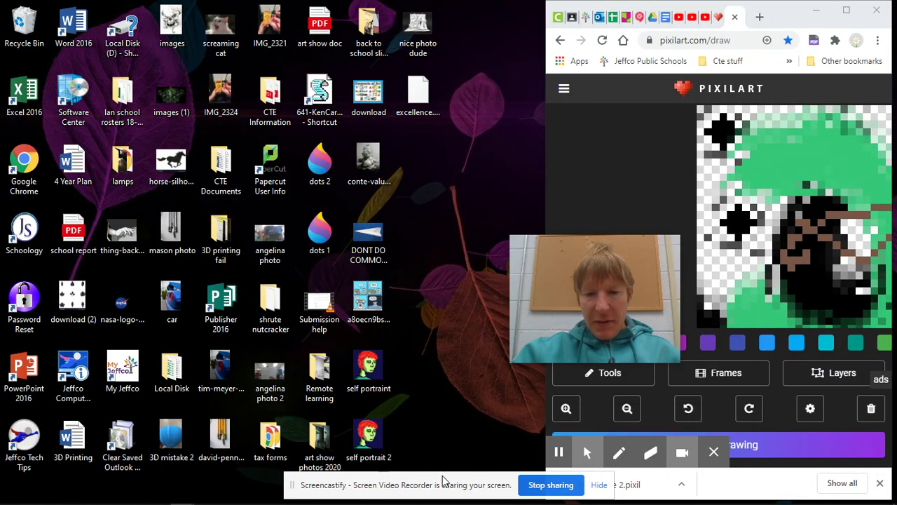
Drag excellence 2.pixil from the download bar onto the desktop, then maximize the browser.
drag(450, 484, 277, 487)
drag(621, 485, 446, 156)
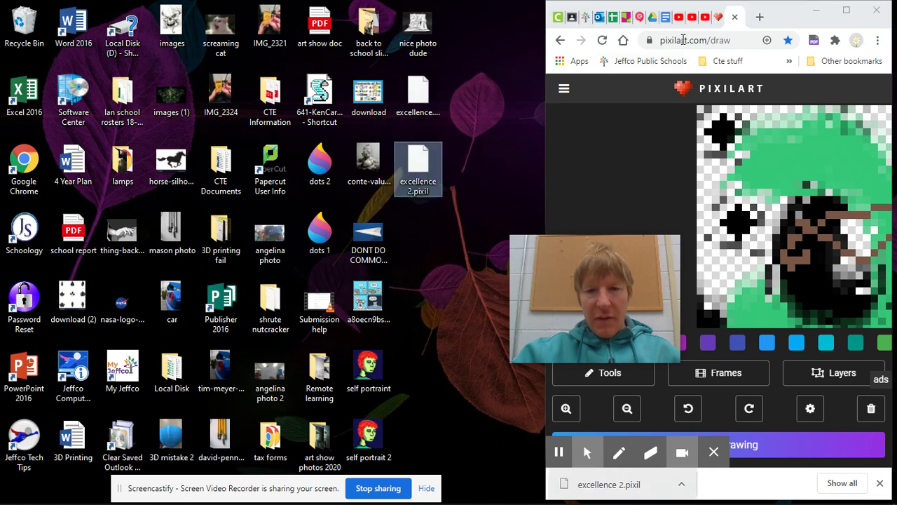
click(847, 12)
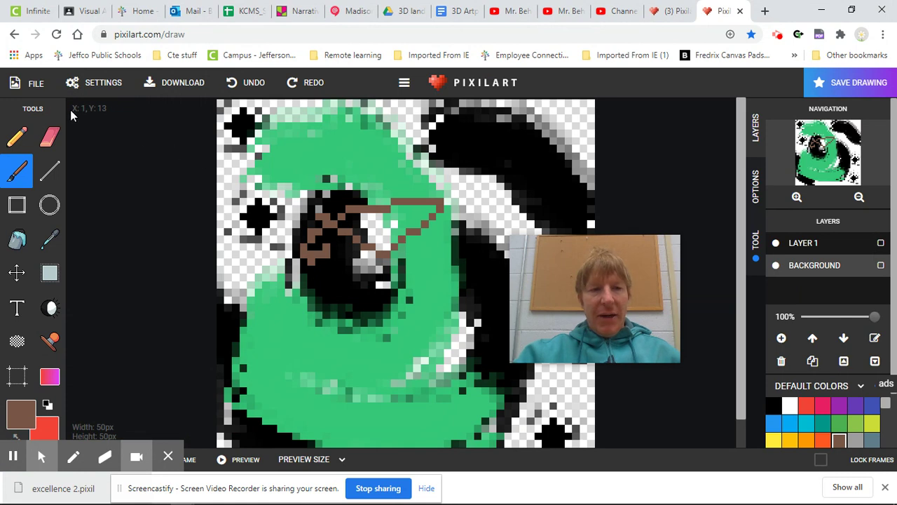
Clear the entire drawing from the canvas.
click(39, 84)
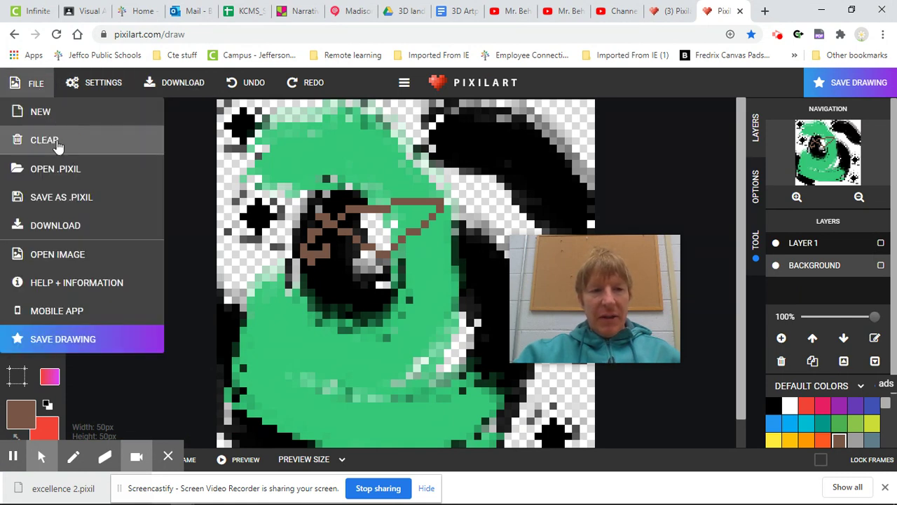
click(58, 144)
click(511, 108)
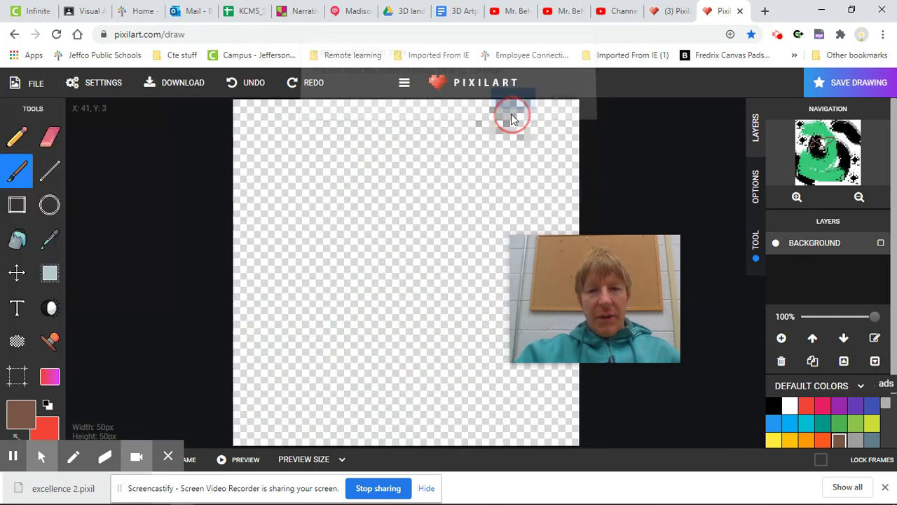
Open excellence 2.pixil from the Desktop, restoring Layer 1 and Background.
click(34, 85)
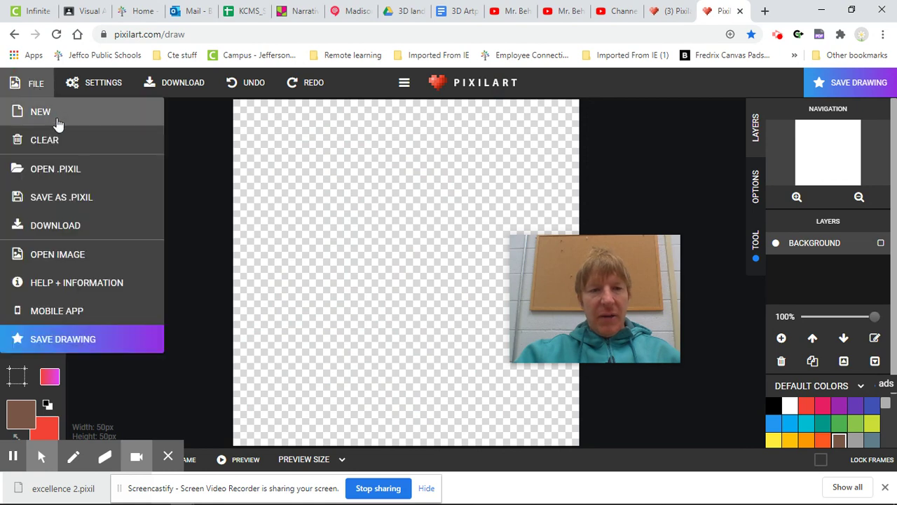
click(80, 174)
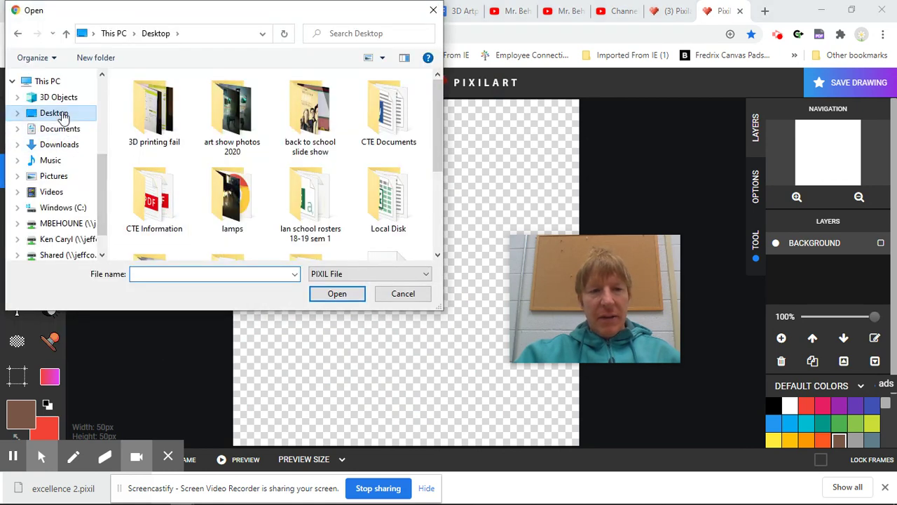
click(64, 114)
scroll(344, 168, down, 2)
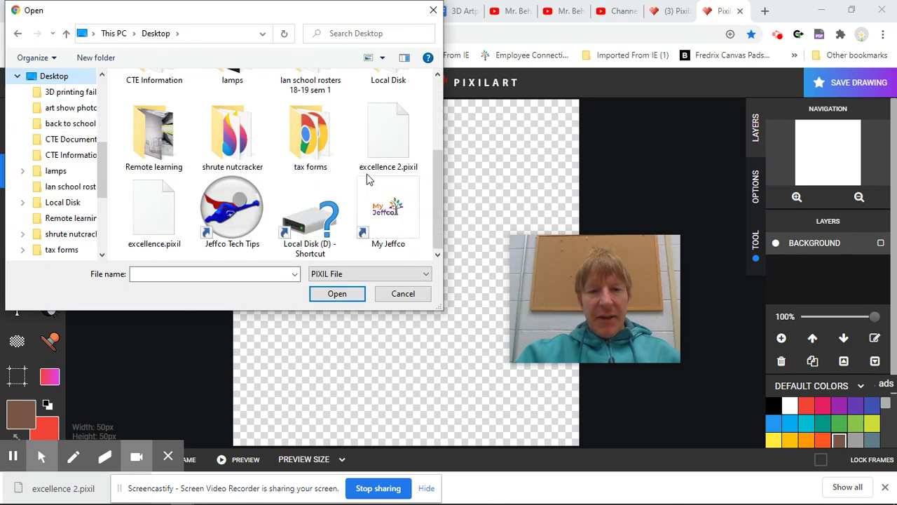
double_click(384, 124)
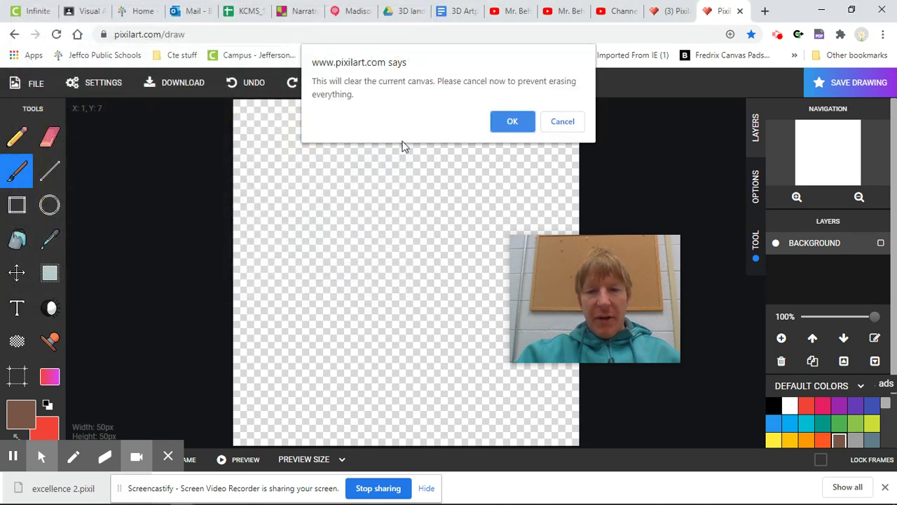
click(513, 122)
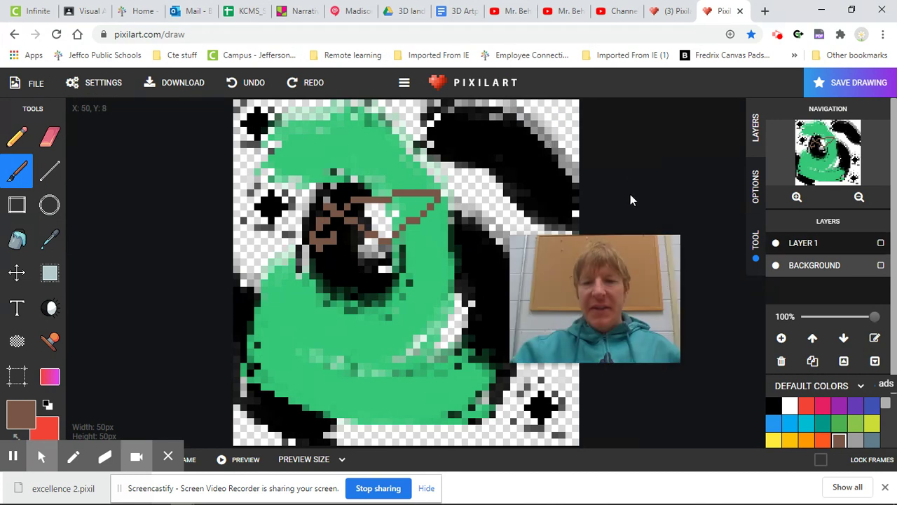
Bring up the Download settings for the reloaded green drawing from the File menu.
drag(604, 285, 675, 260)
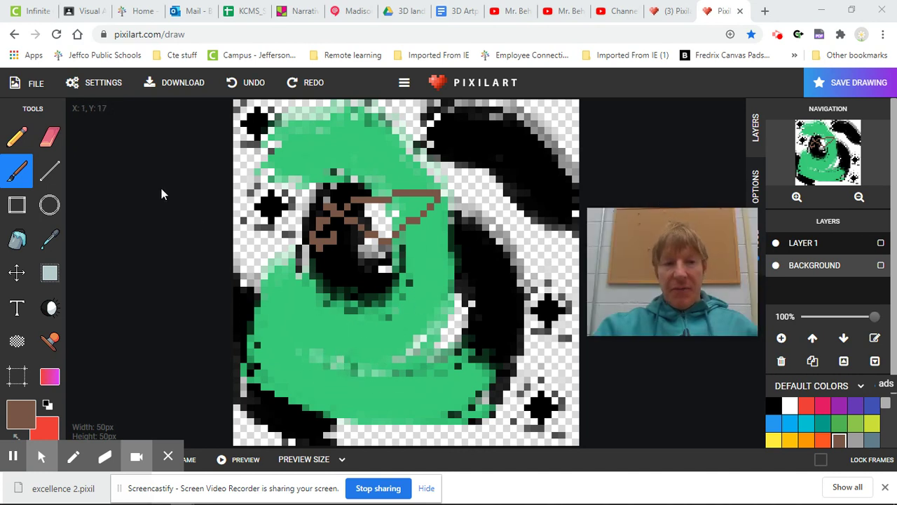
click(31, 83)
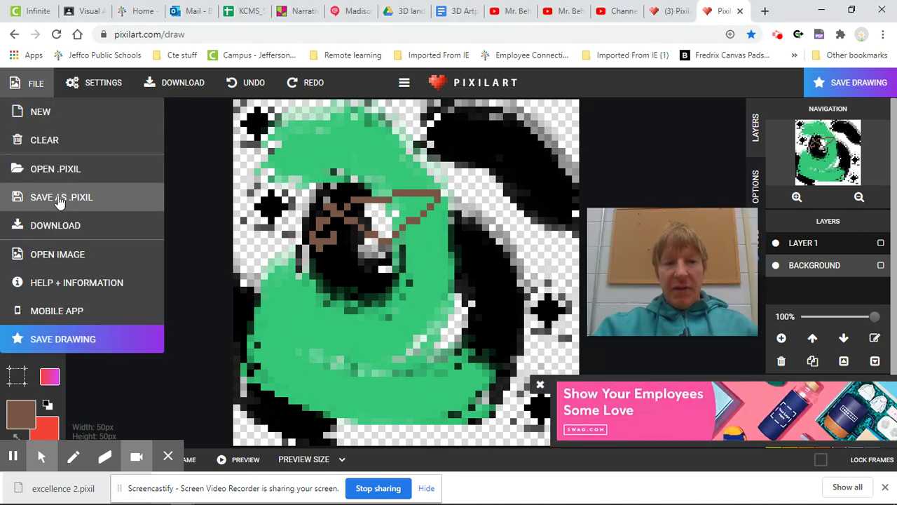
click(396, 384)
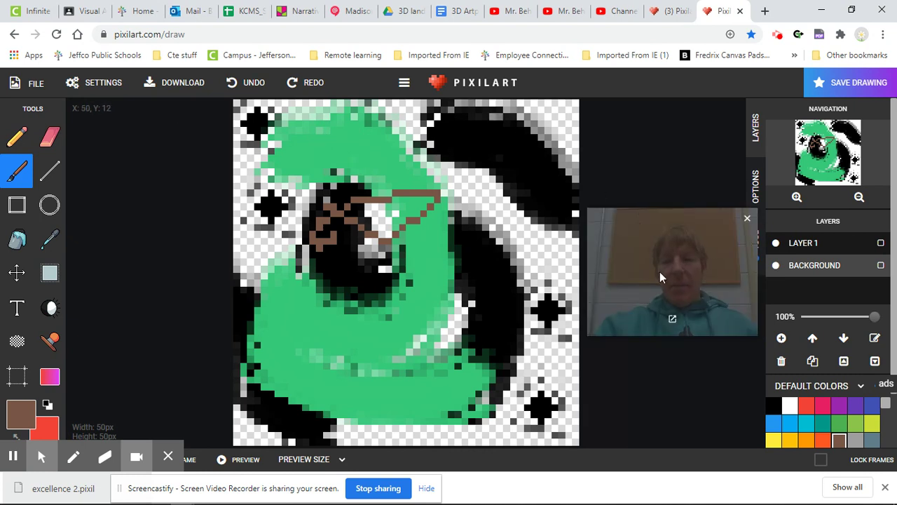
drag(660, 272, 790, 236)
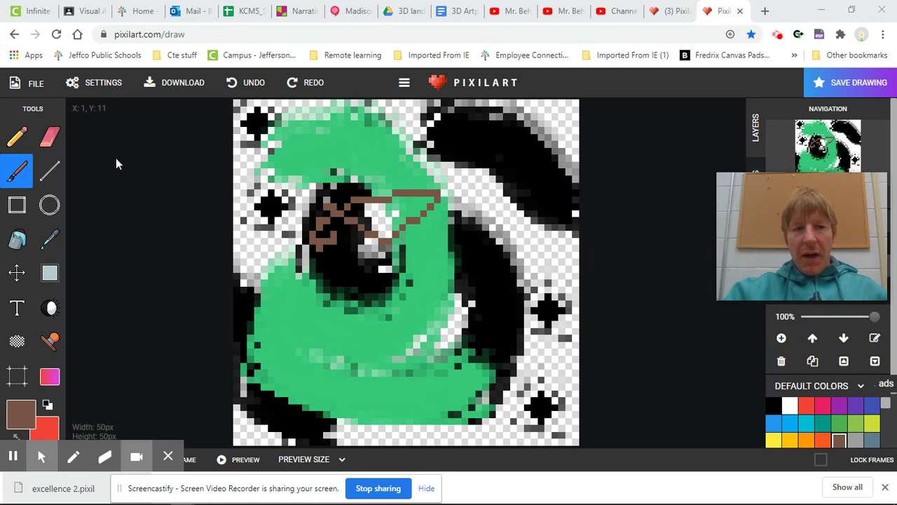
click(35, 85)
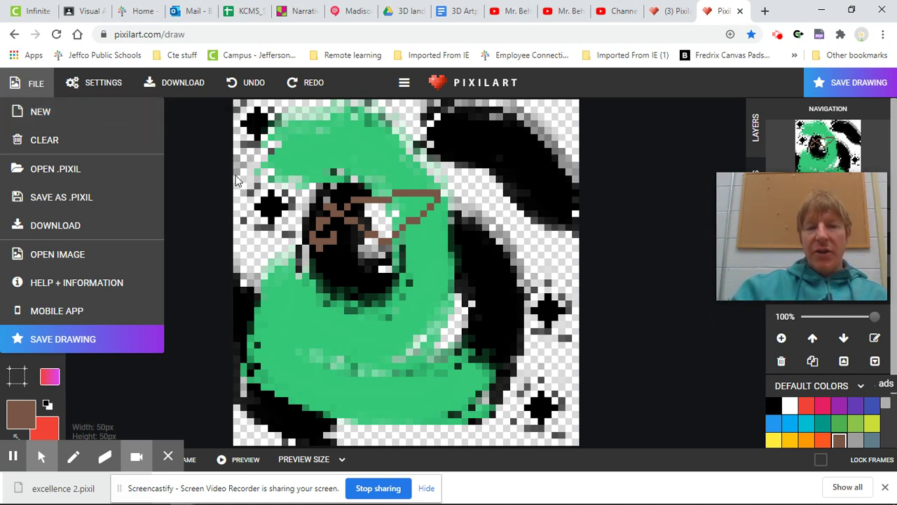
click(83, 226)
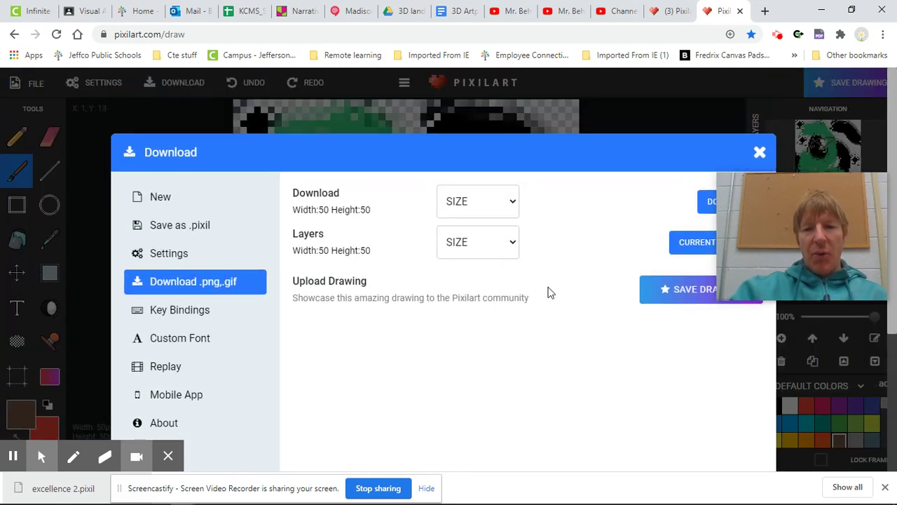
Download the drawing as a 500X500 PNG (both sizes) and open pixil-frame-0 (10).png.
mouse_move(793, 224)
mouse_down()
mouse_move(843, 387)
mouse_move(826, 385)
mouse_up()
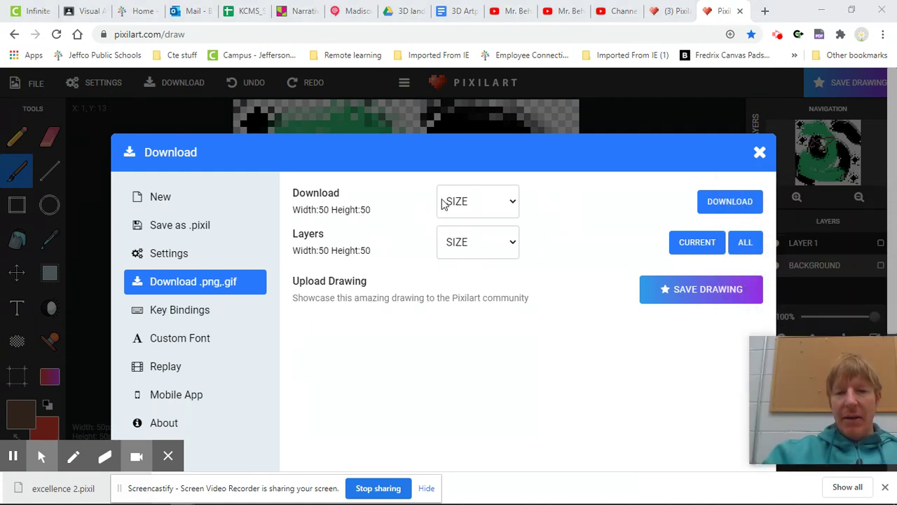
click(517, 202)
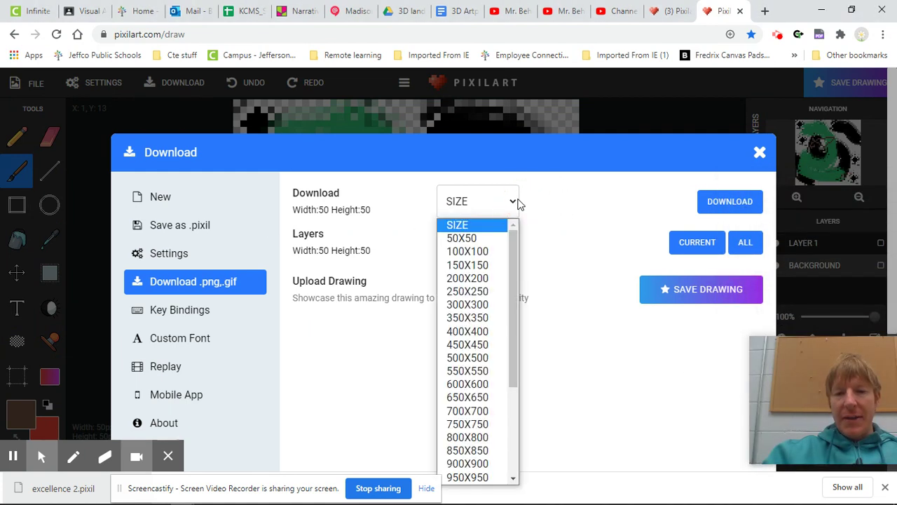
click(491, 359)
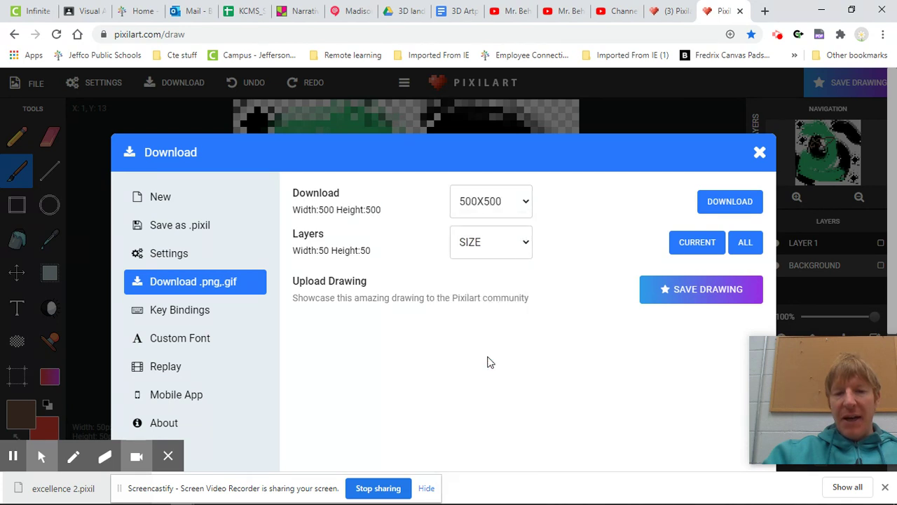
click(527, 241)
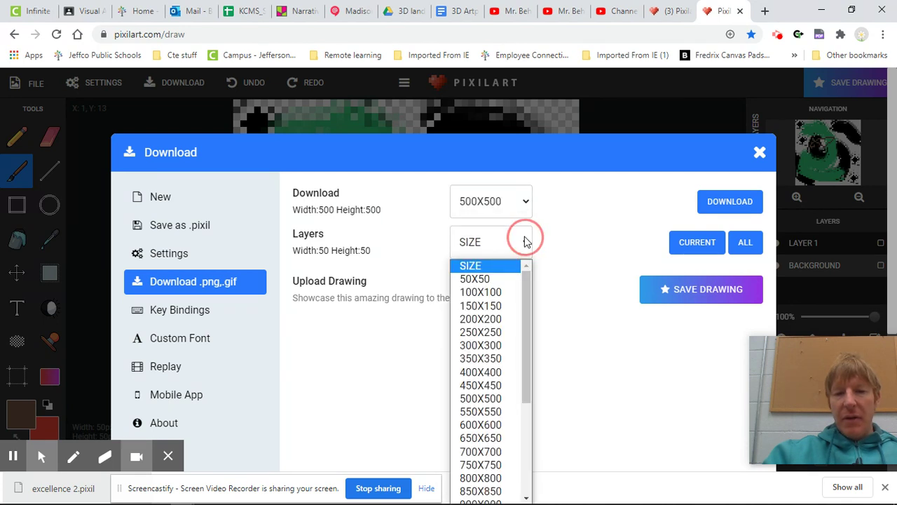
click(508, 403)
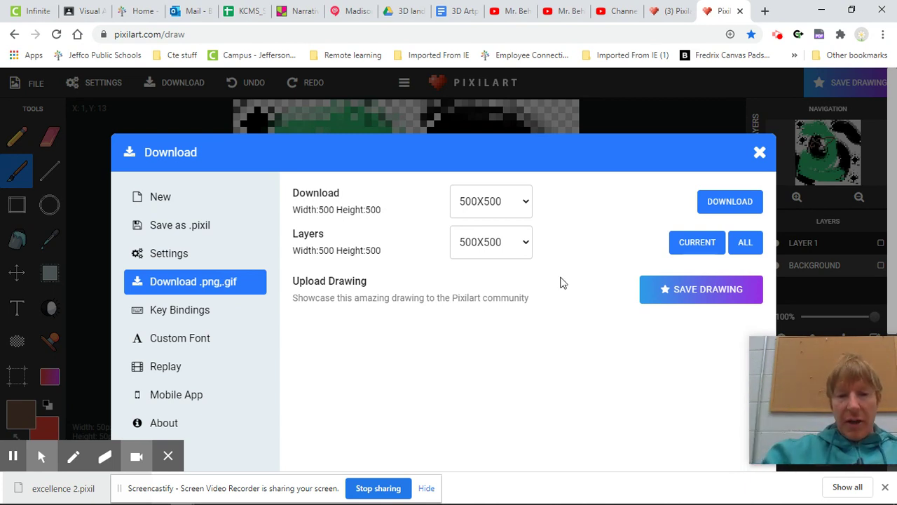
click(736, 201)
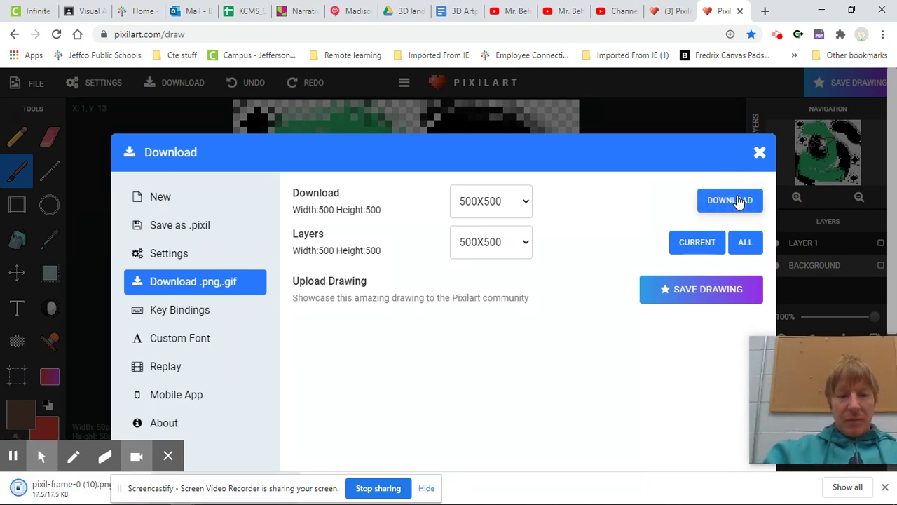
click(45, 489)
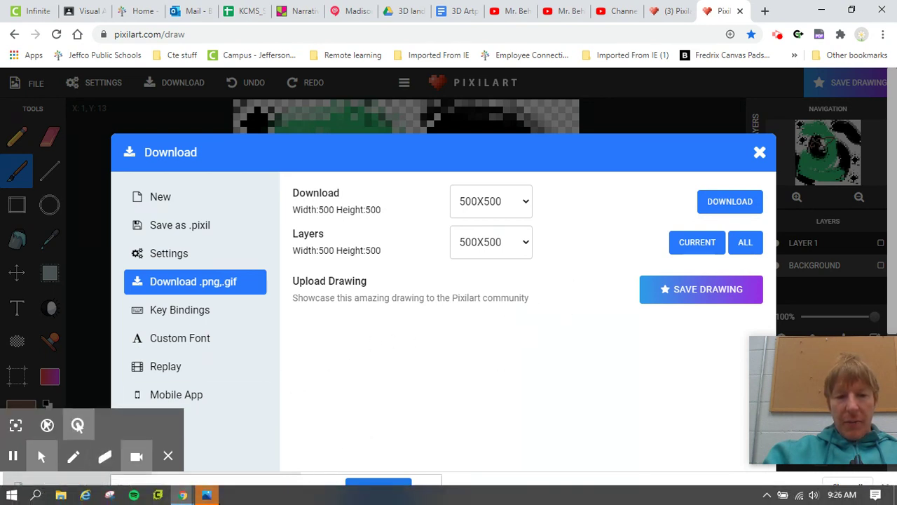
View pixil-frame-0 (10).png in Photos, then close the viewer.
click(211, 496)
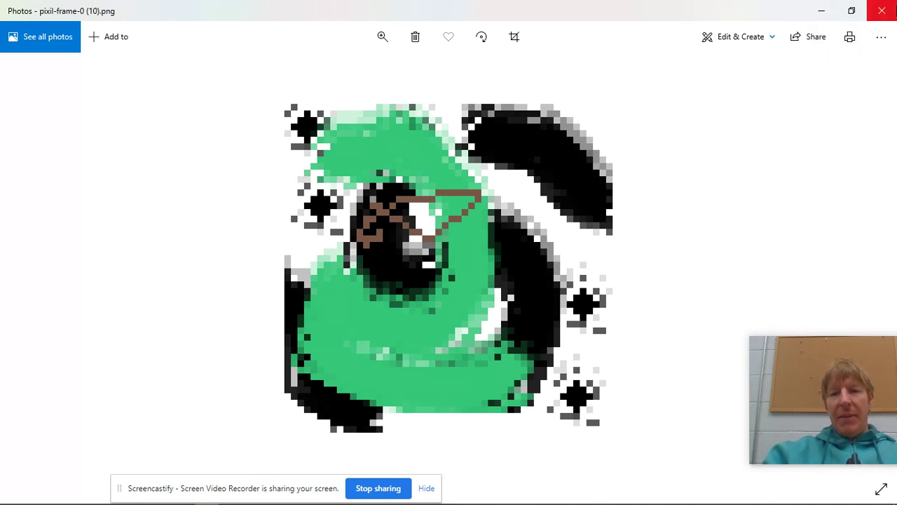
click(885, 11)
click(526, 203)
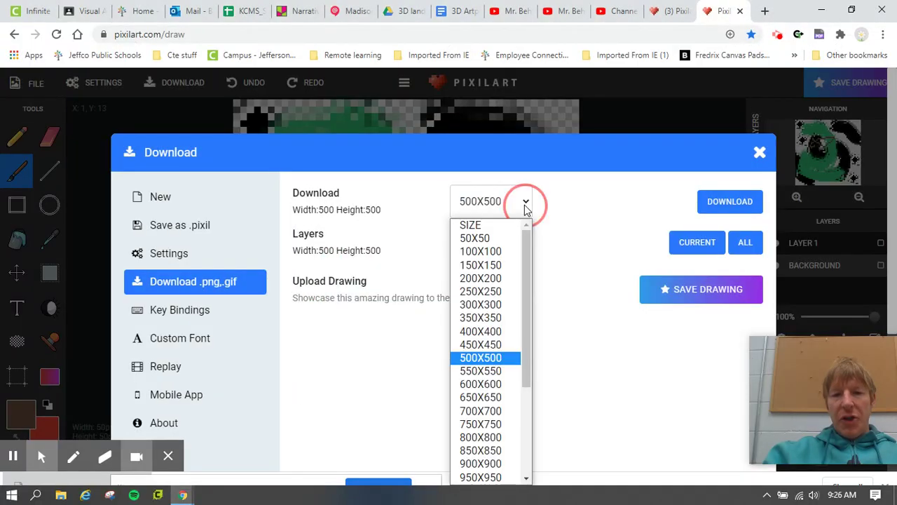
Download the drawing again as a 50X50 PNG and open pixil-frame-0 (11).png.
click(499, 237)
click(523, 241)
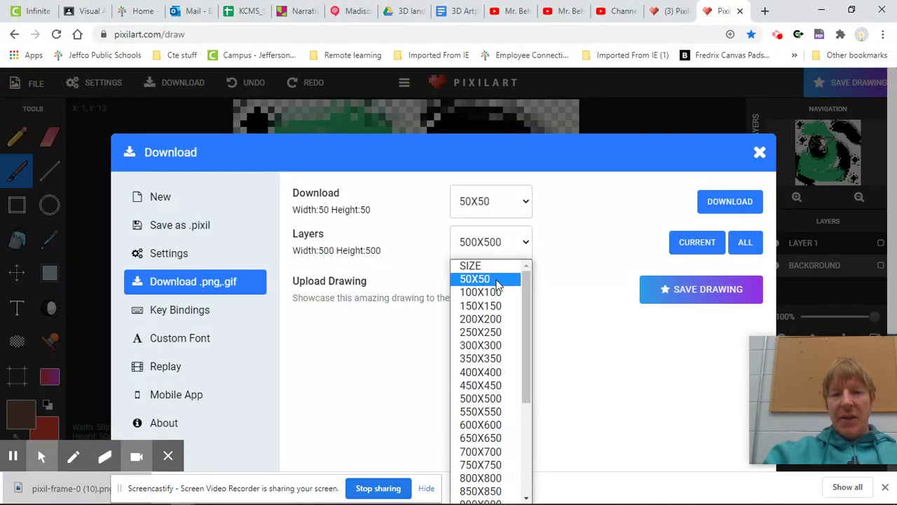
click(498, 279)
click(712, 218)
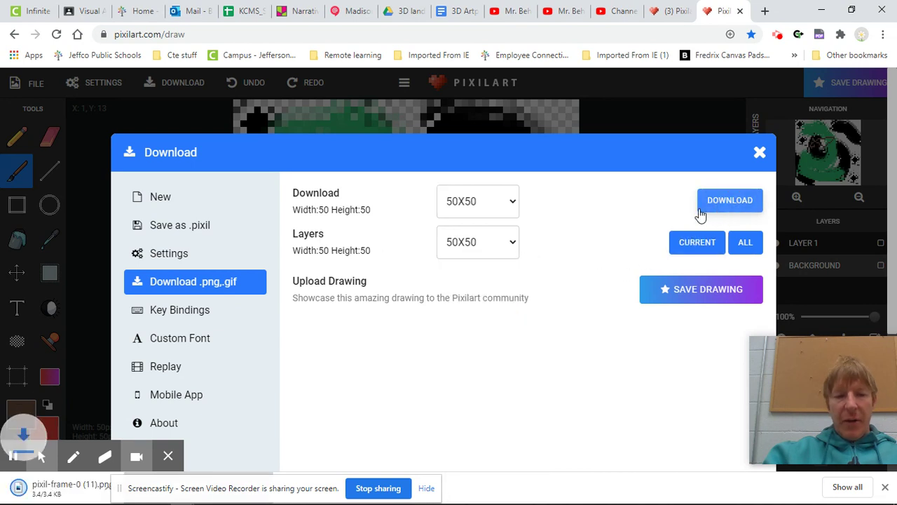
click(56, 489)
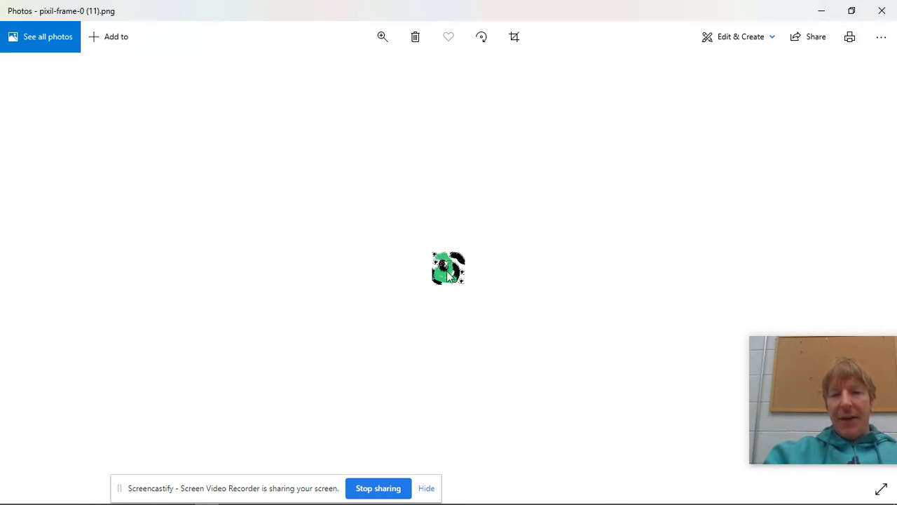
Close the Photos viewer showing the 50x50 pixil-frame-0 (11).png.
click(882, 11)
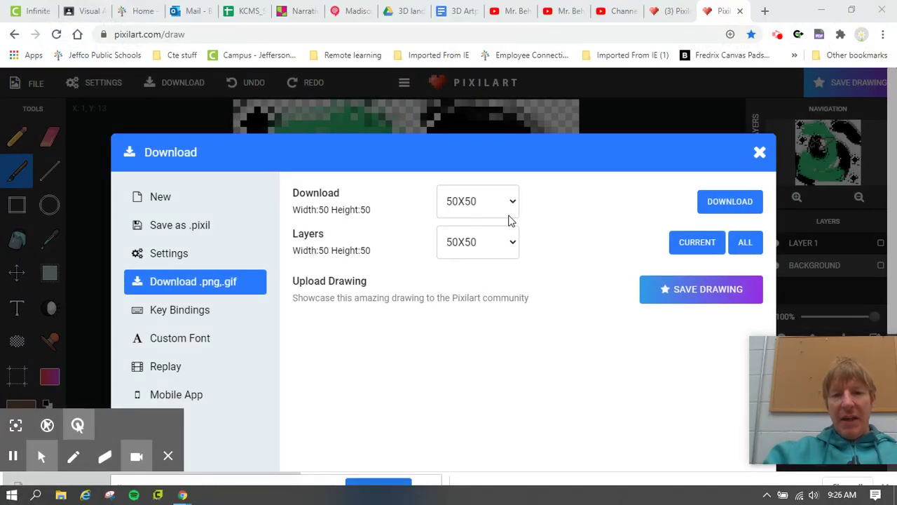
Reset both the Download and Layers sizes to 500X500, then close the Download dialog.
click(512, 202)
click(495, 360)
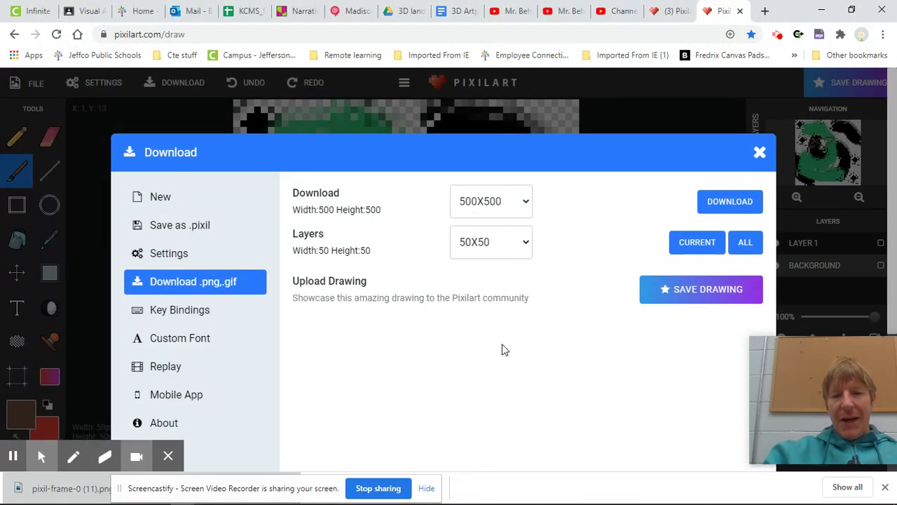
click(523, 254)
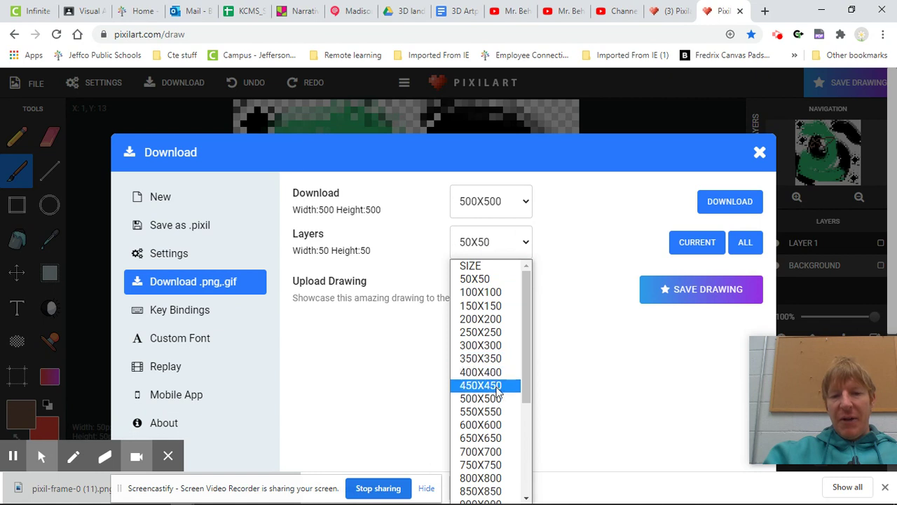
click(497, 400)
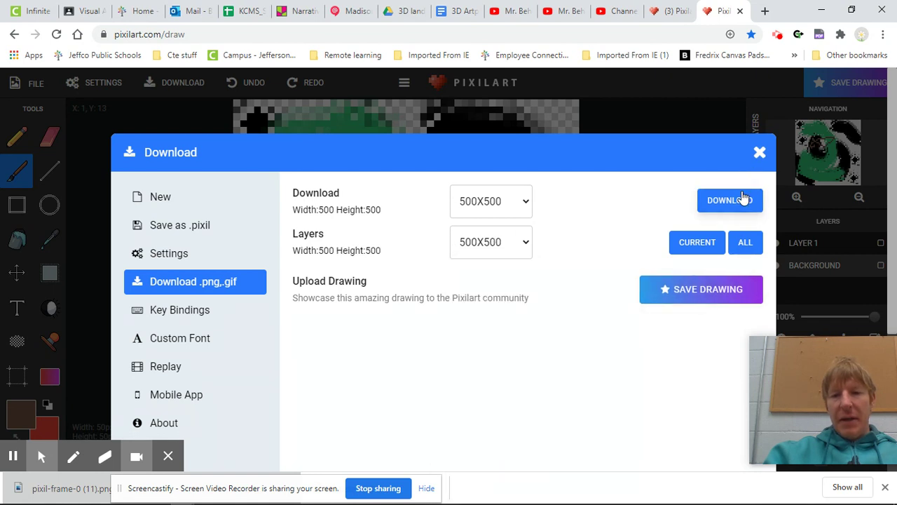
click(762, 155)
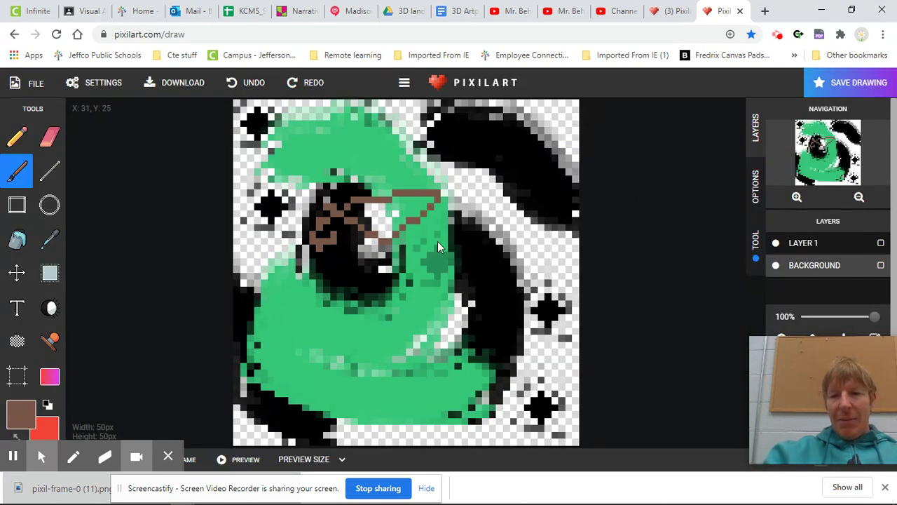
mouse_move(861, 401)
drag(861, 401, 714, 299)
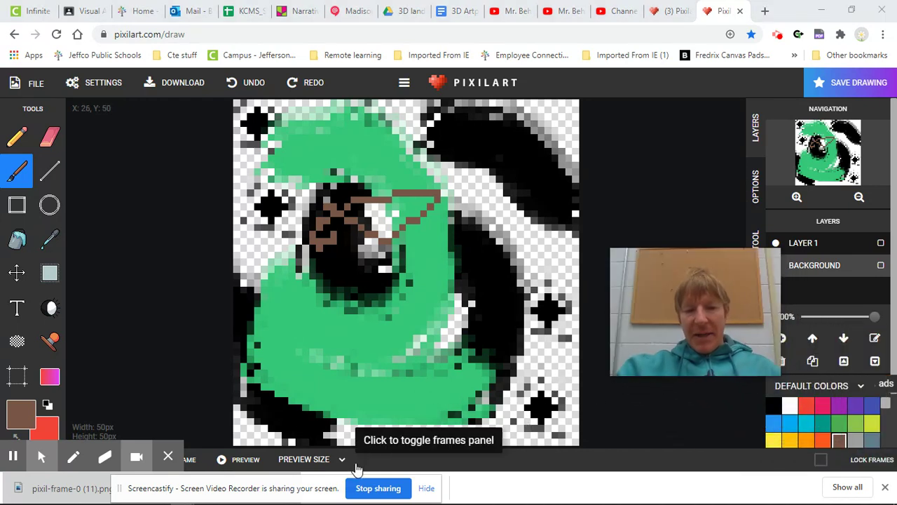